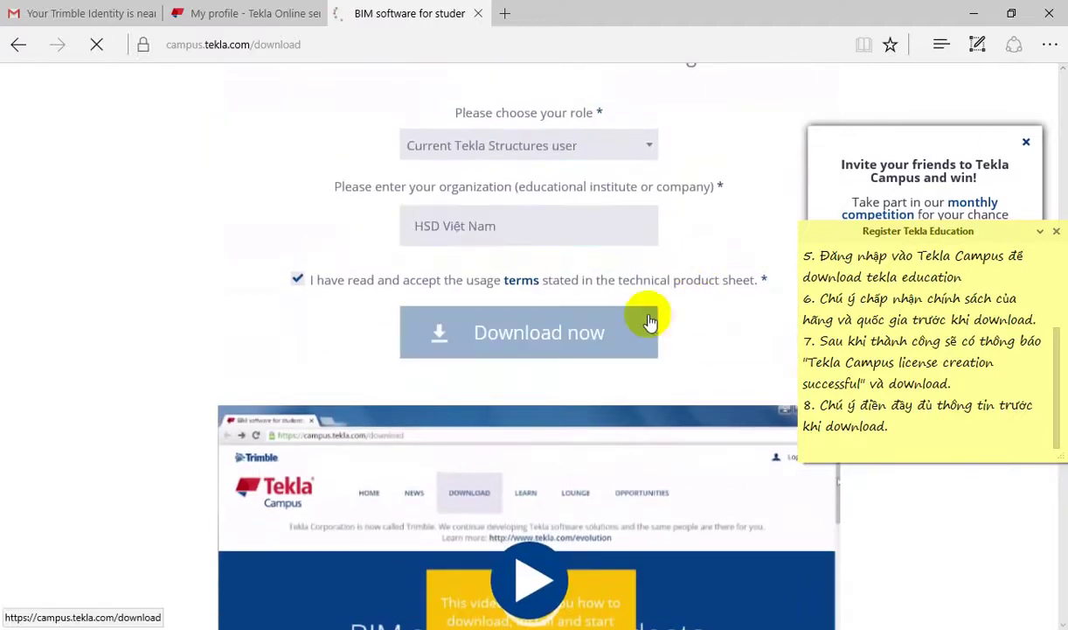
Step: Start downloading Tekla Structures Learning from the Tekla Campus page
click(577, 344)
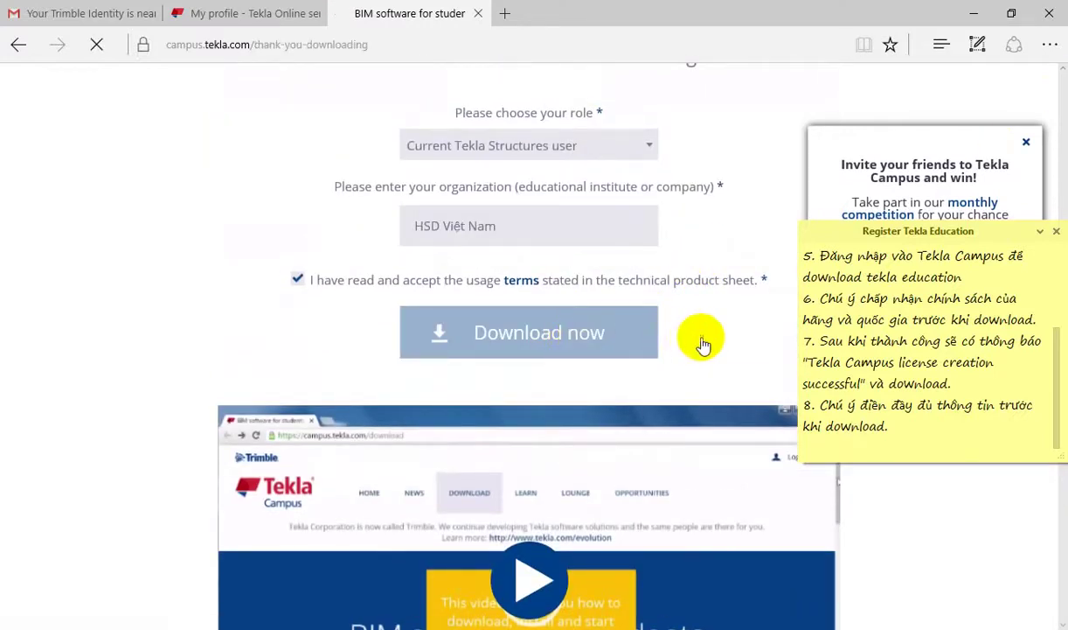
scroll(675, 322, down, 5)
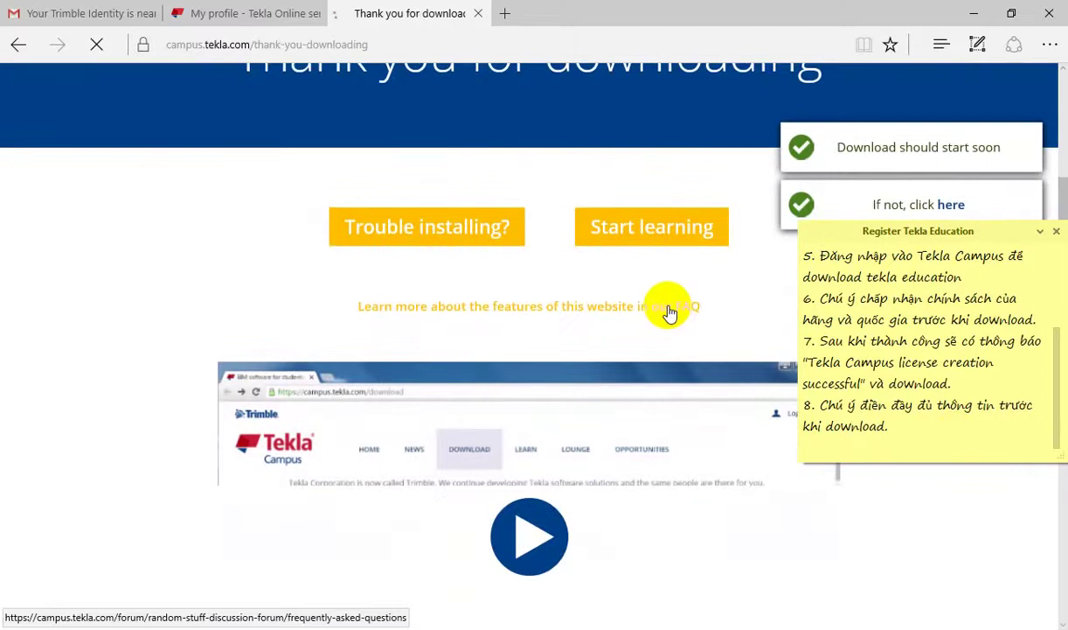
scroll(669, 307, down, 3)
scroll(662, 302, up, 2)
scroll(662, 303, up, 3)
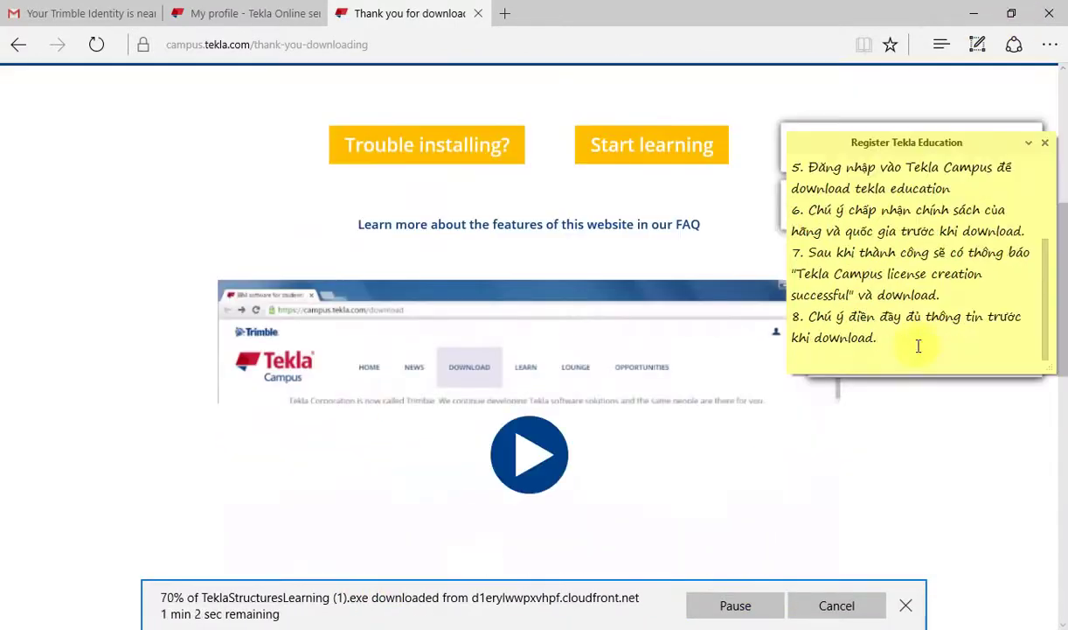
scroll(790, 470, down, 3)
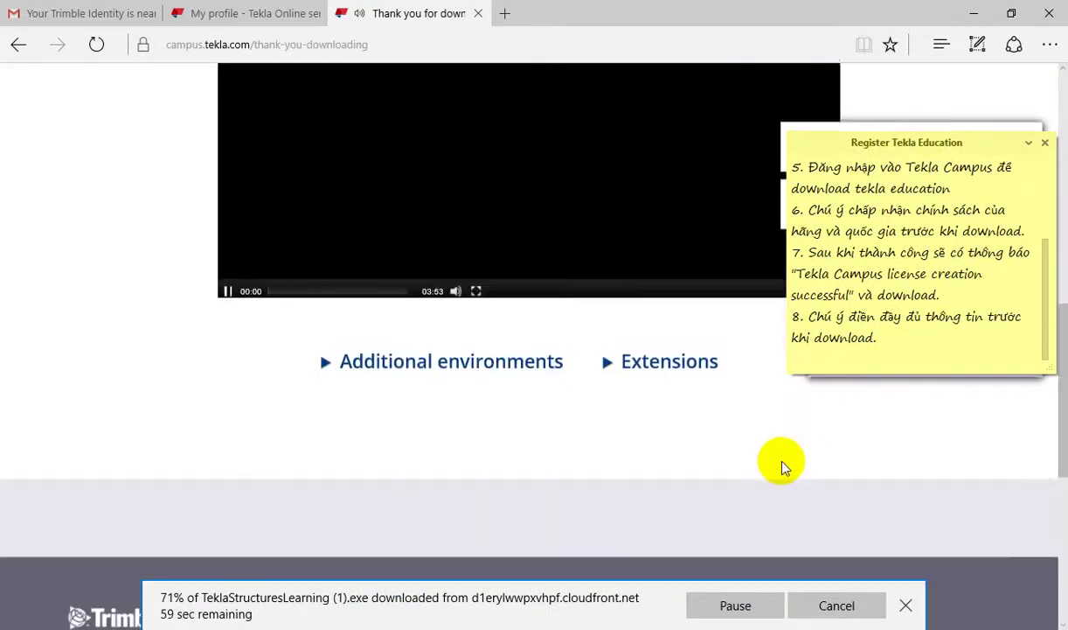
Step: Expand Additional environments and download the South East Asia (18 MB) package
click(489, 374)
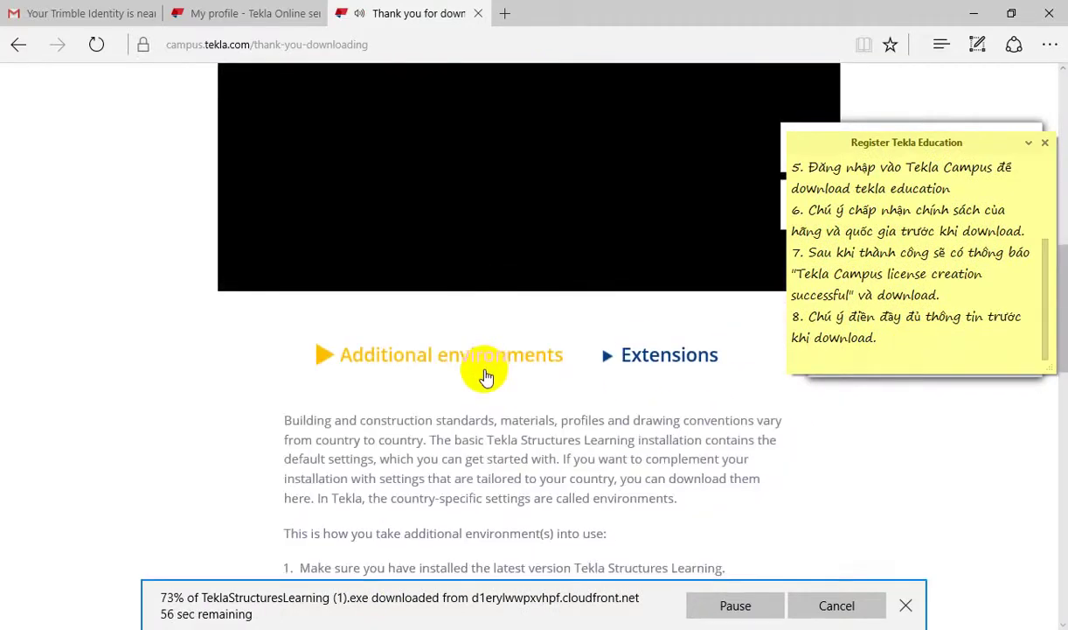
scroll(468, 377, down, 4)
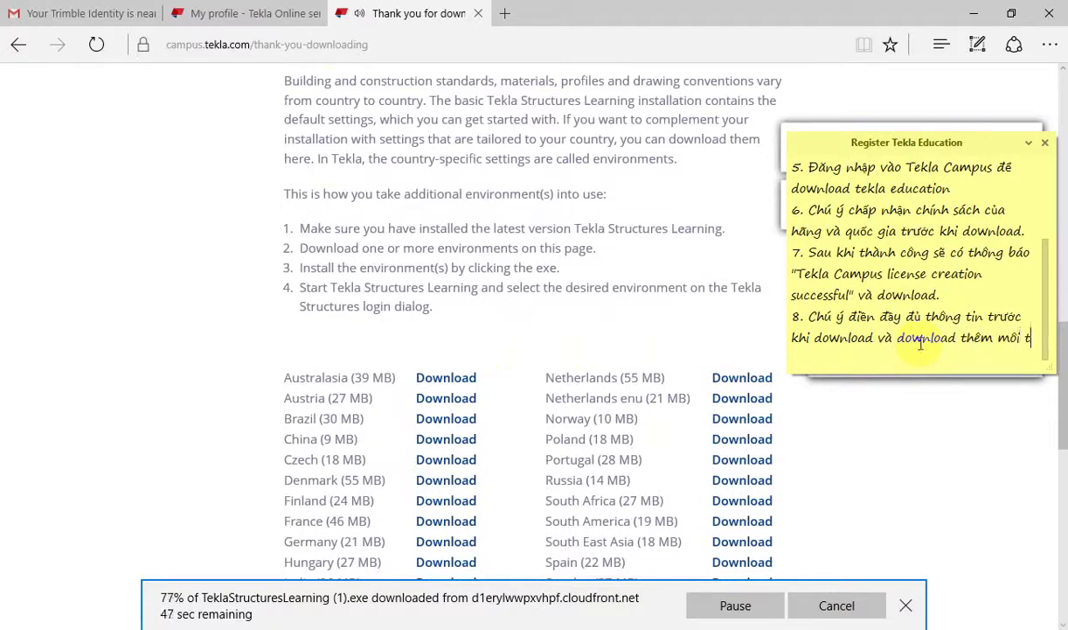
text(ruo)
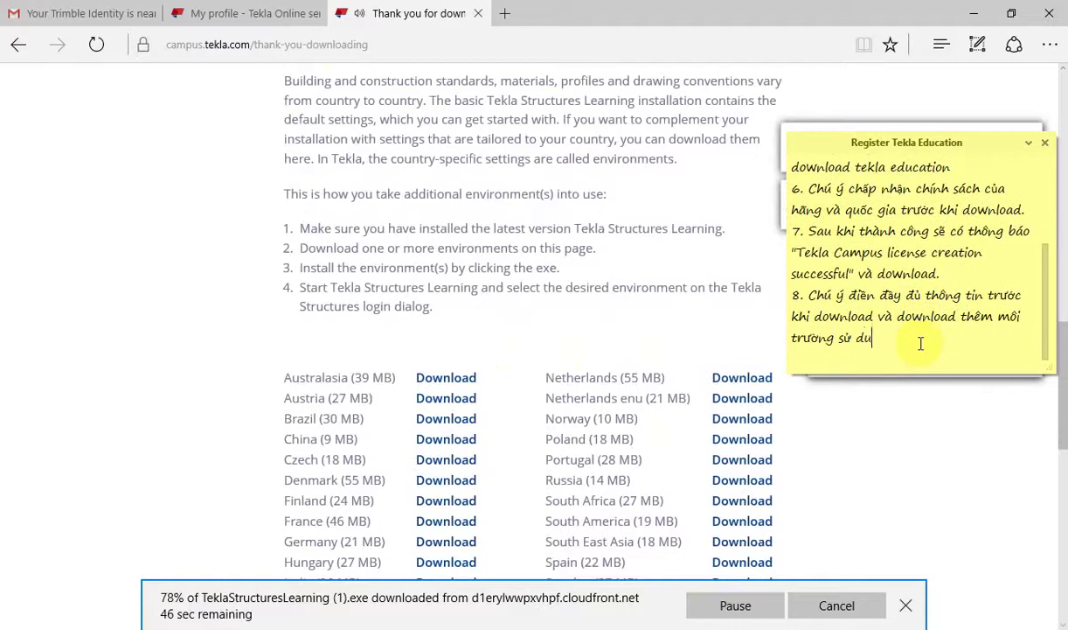
scroll(442, 280, down, 4)
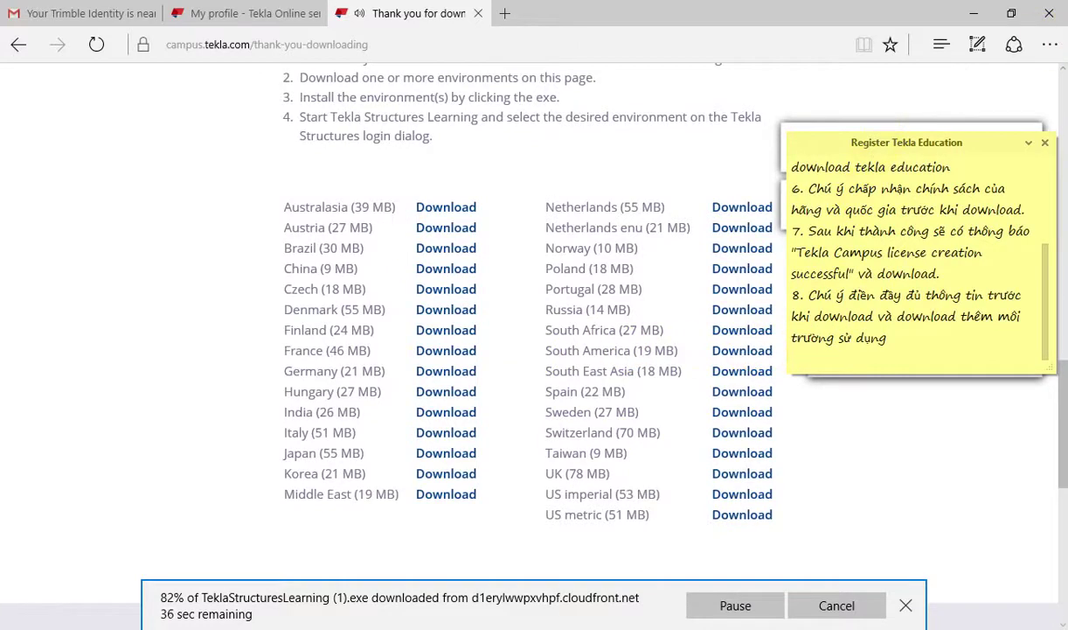
click(451, 269)
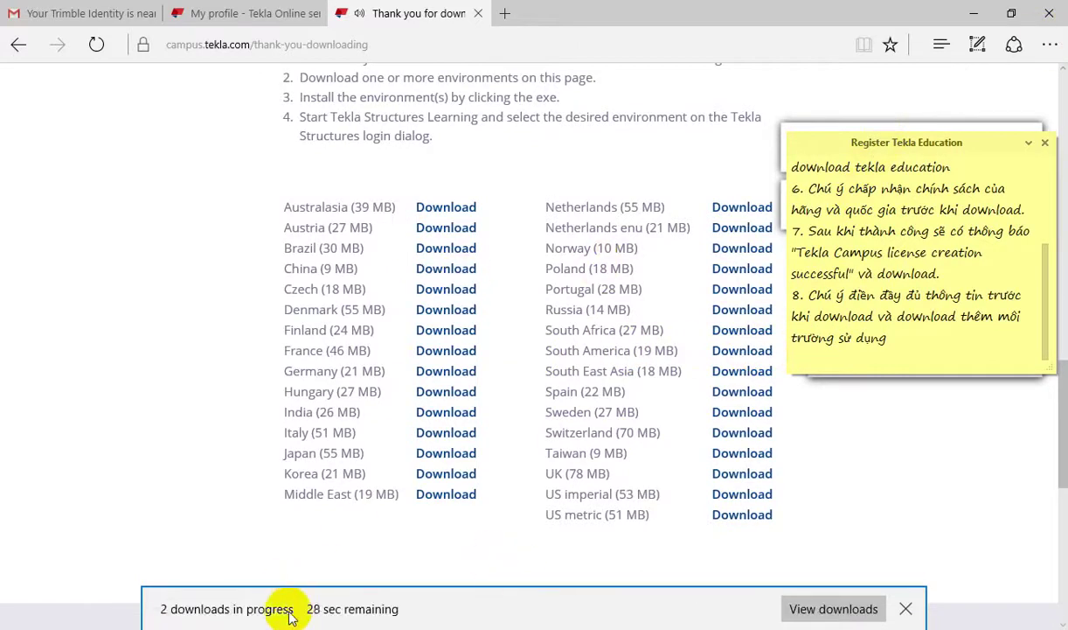
Step: Open the Downloads folder from Edge's list of downloaded files
click(798, 607)
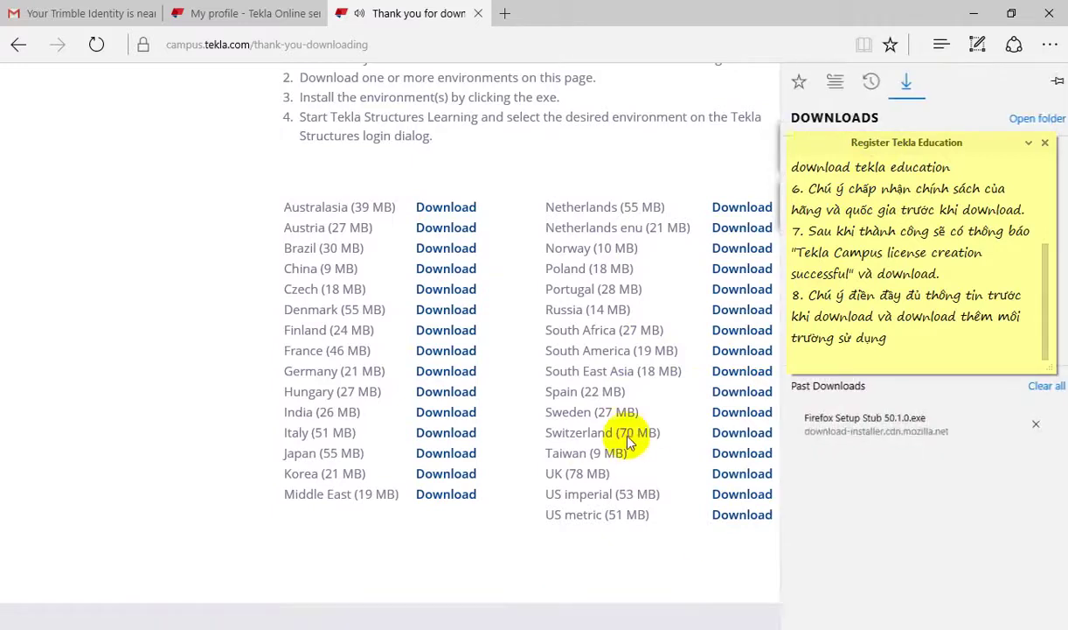
drag(875, 142, 125, 87)
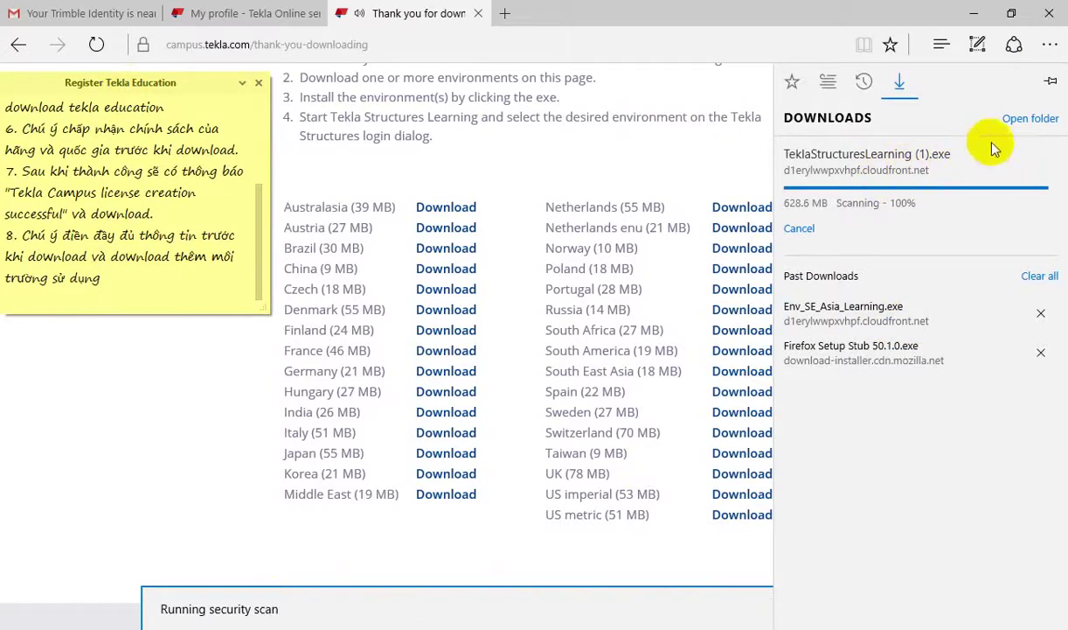
click(1038, 123)
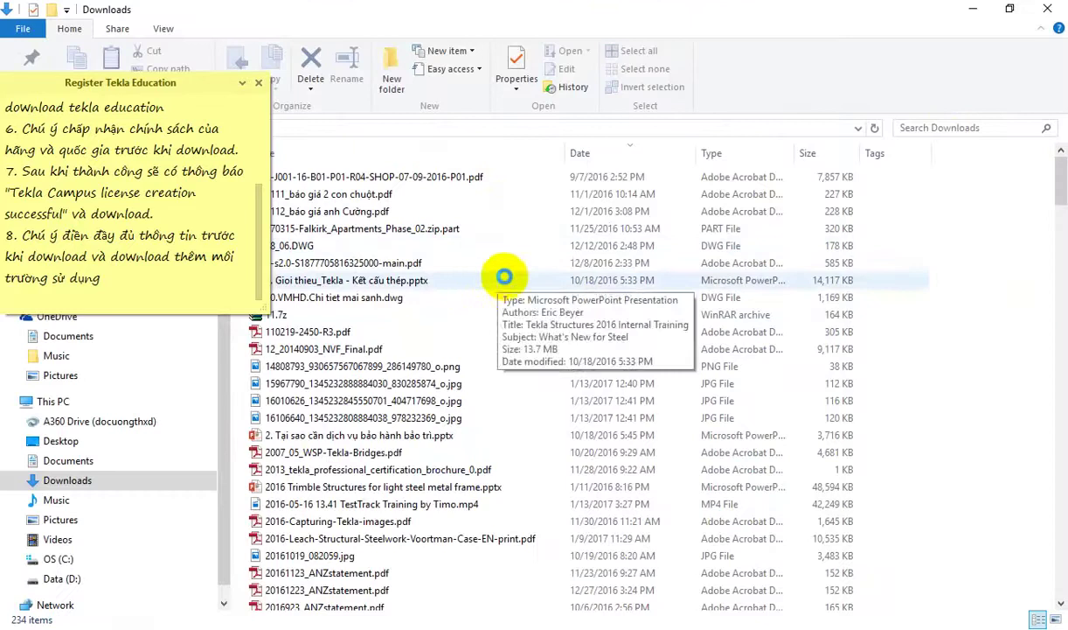
click(976, 10)
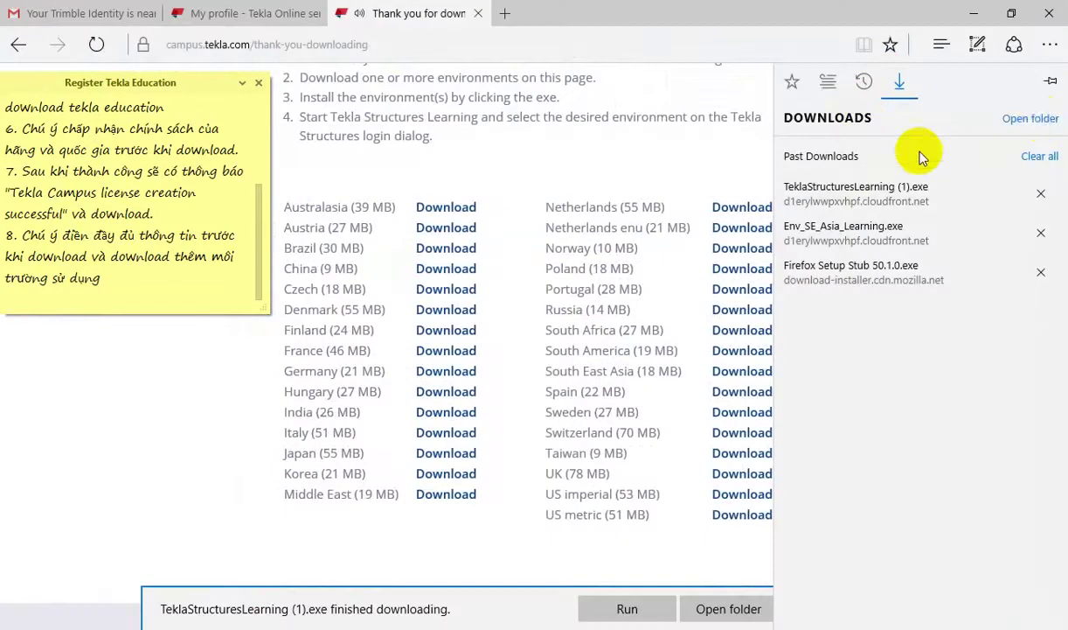
click(1036, 120)
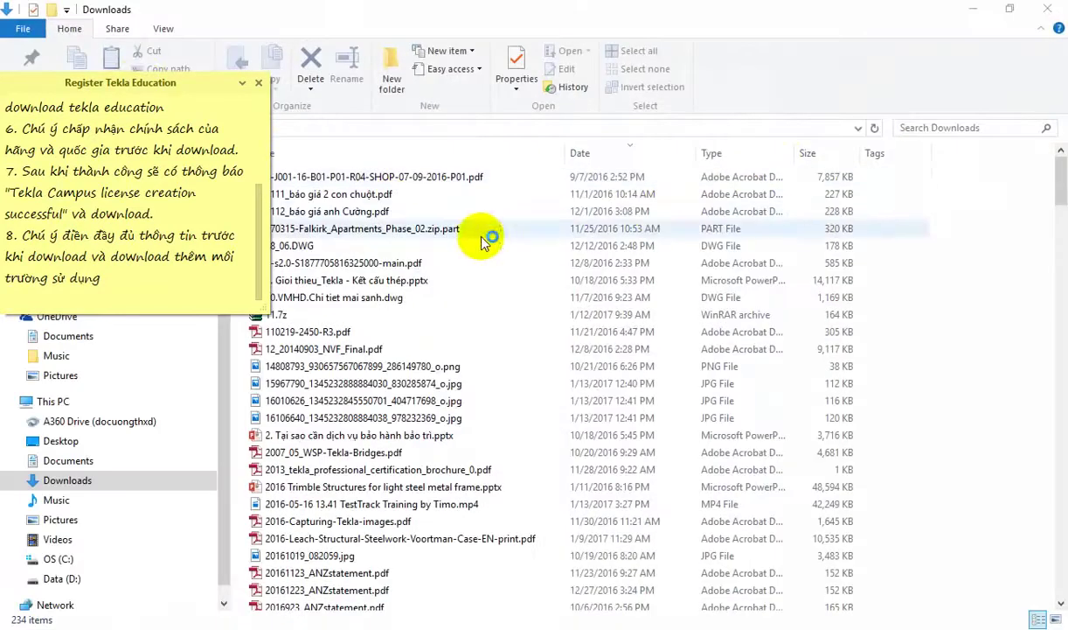
drag(128, 82, 920, 69)
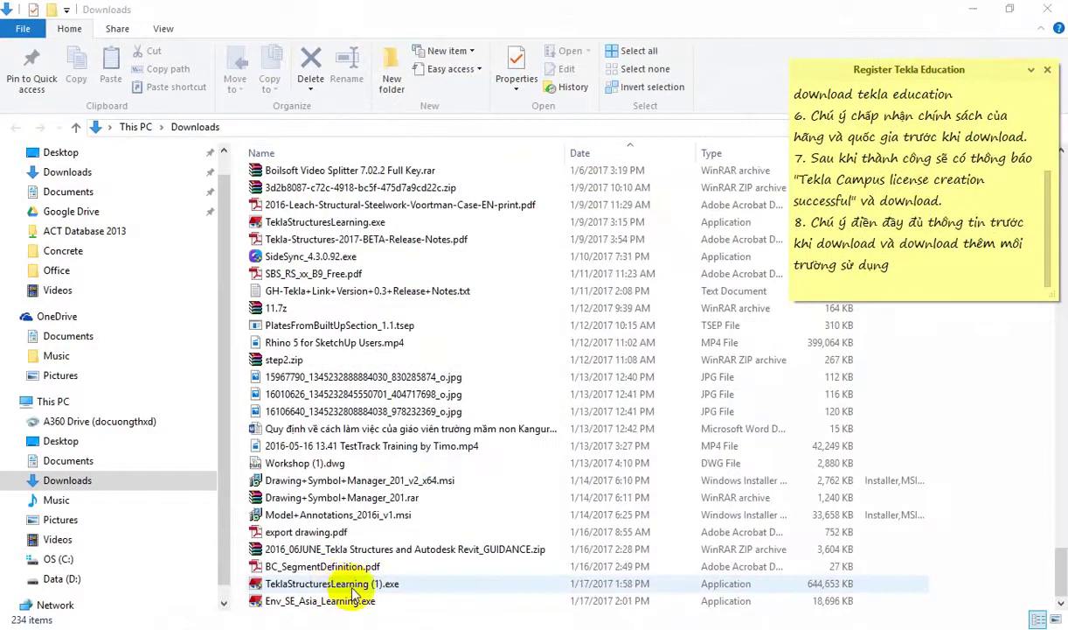
Step: Run TeklaStructuresLearning (1).exe past the security warning and minimize File Explorer
click(350, 586)
double_click(344, 584)
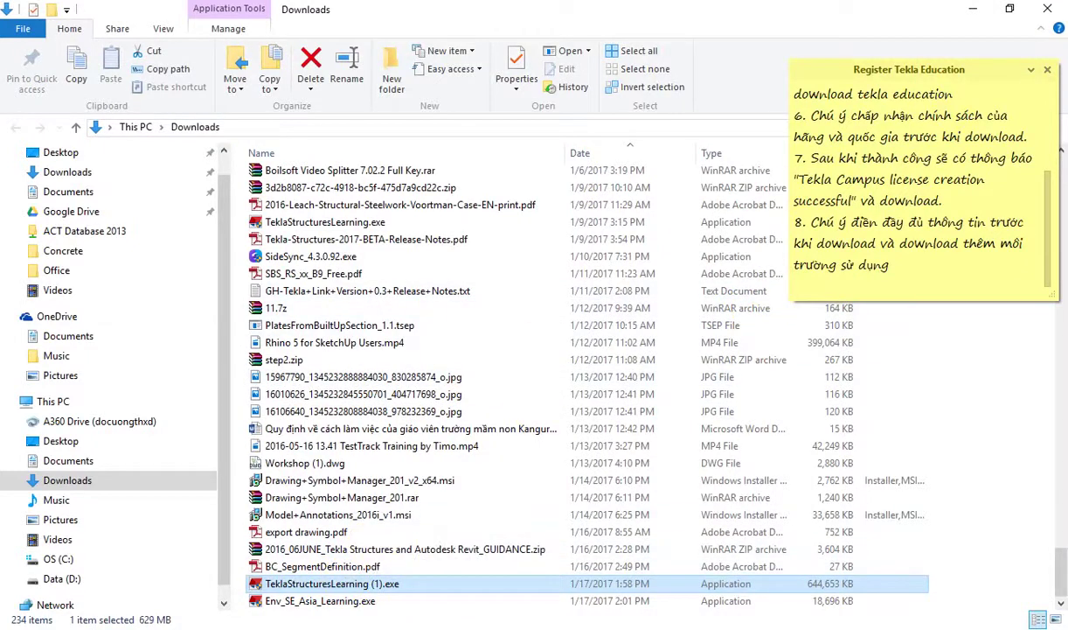
click(659, 354)
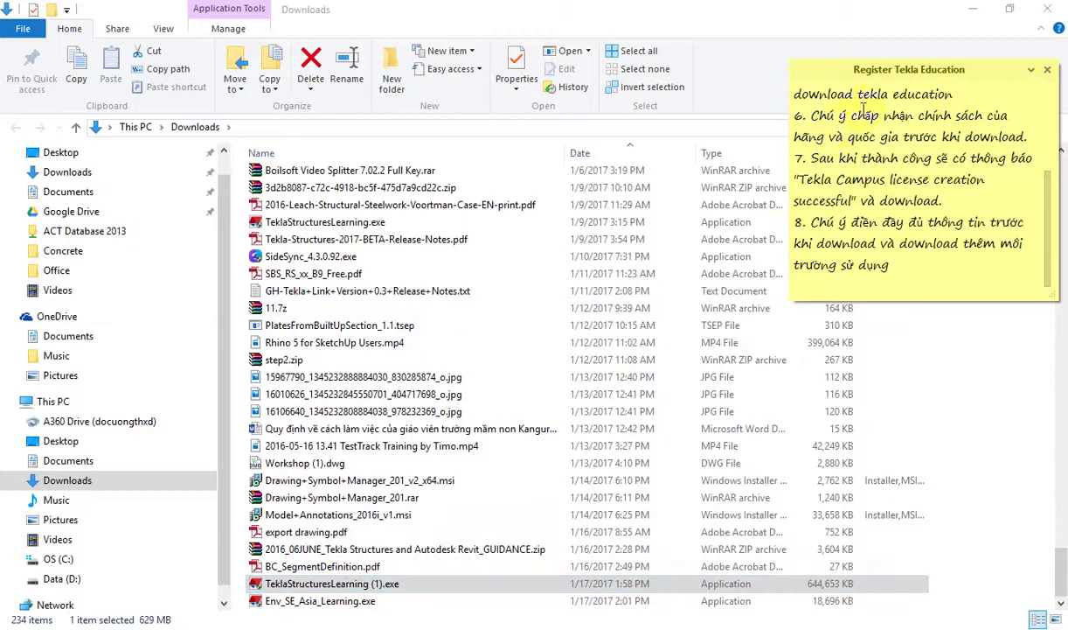
click(976, 14)
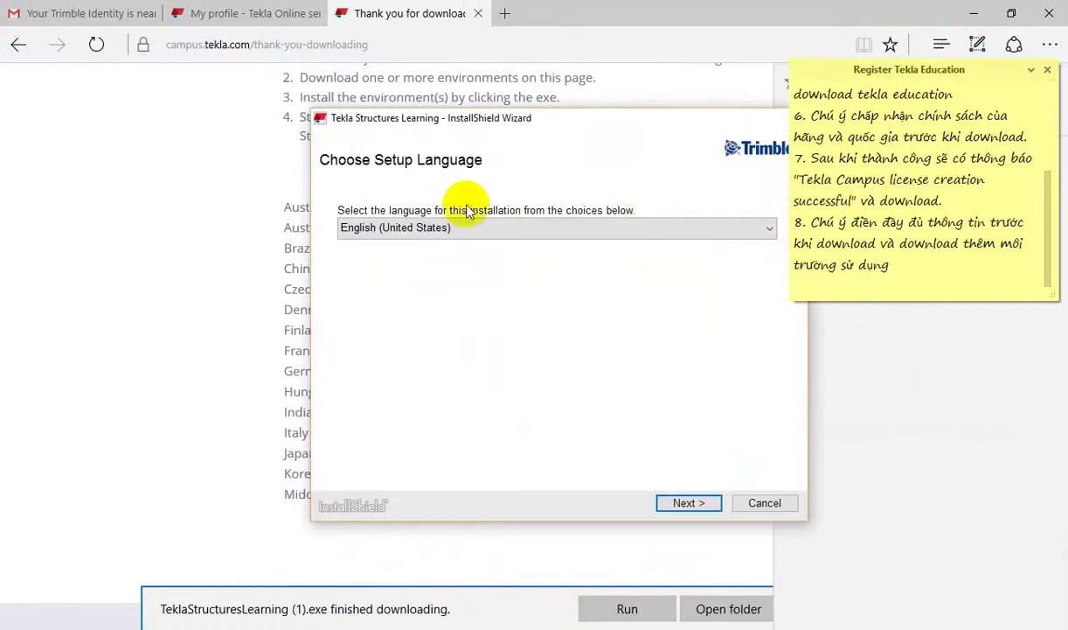
Step: Install in English (United States), accepting the license, into C:\Program Files\TeklaStructuresLearning
drag(508, 119, 367, 89)
click(548, 473)
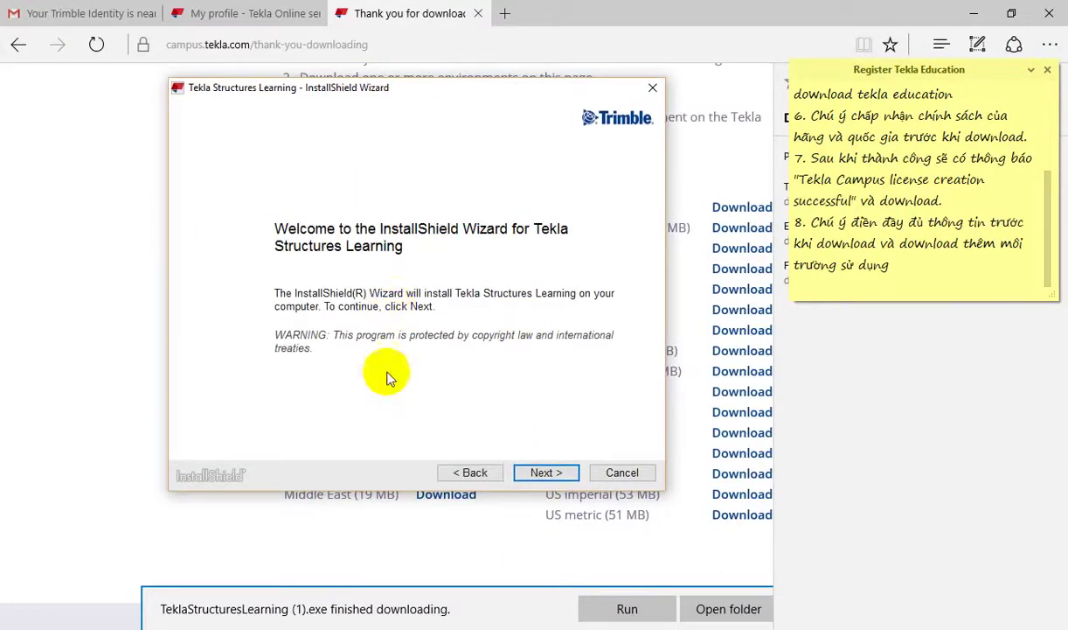
click(556, 472)
click(186, 437)
click(534, 473)
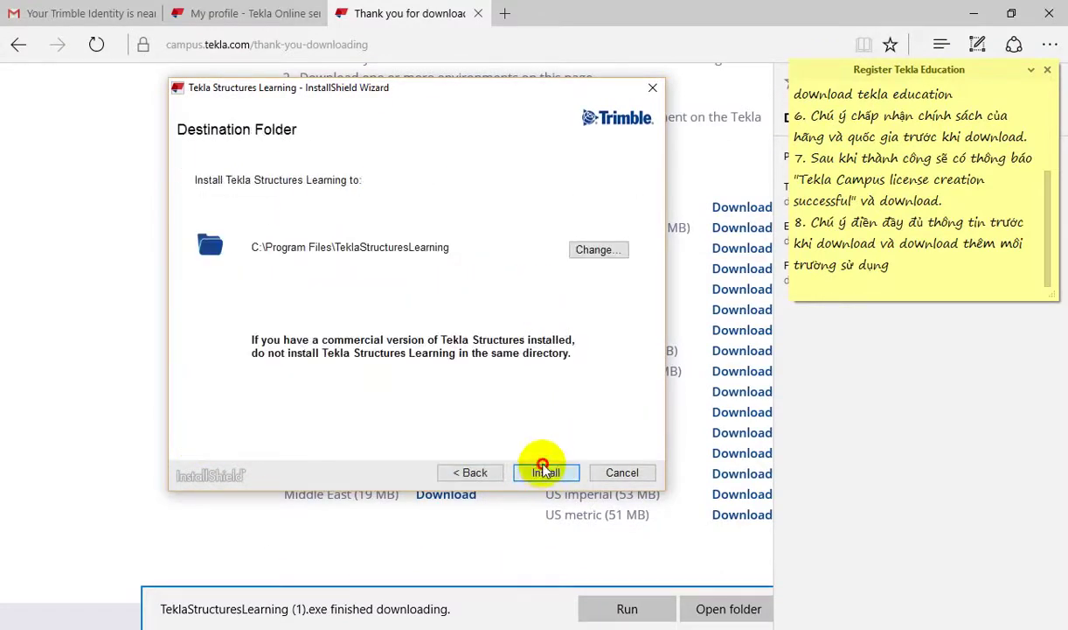
click(544, 470)
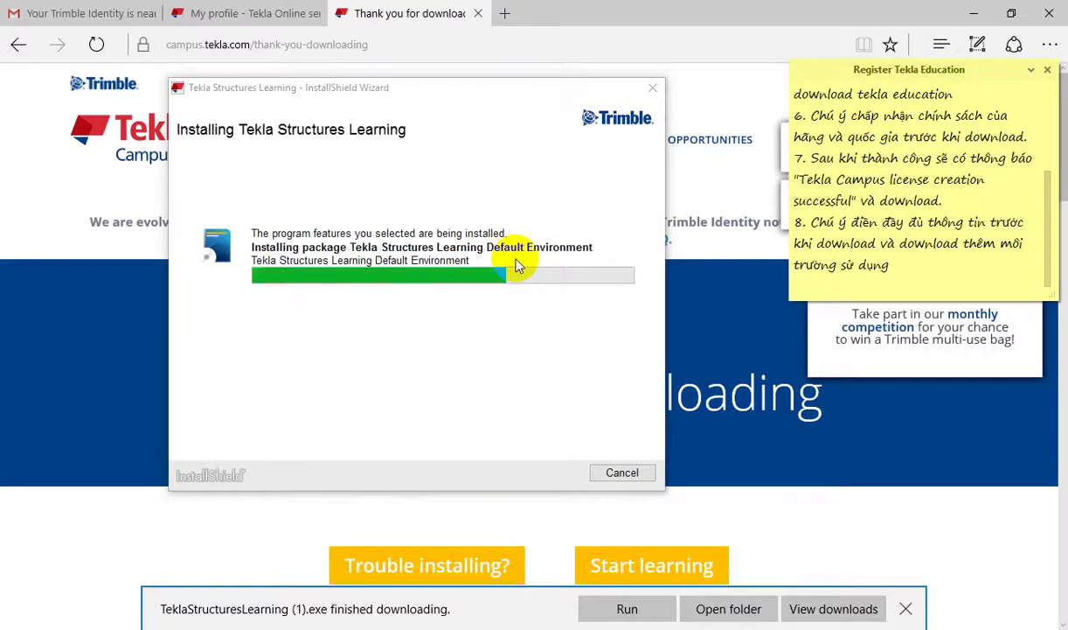
Step: Add note step 9 on installing Tekla Learning first, then finish and dismiss the license notice
click(904, 258)
key(Return)
text(9. Cài đ)
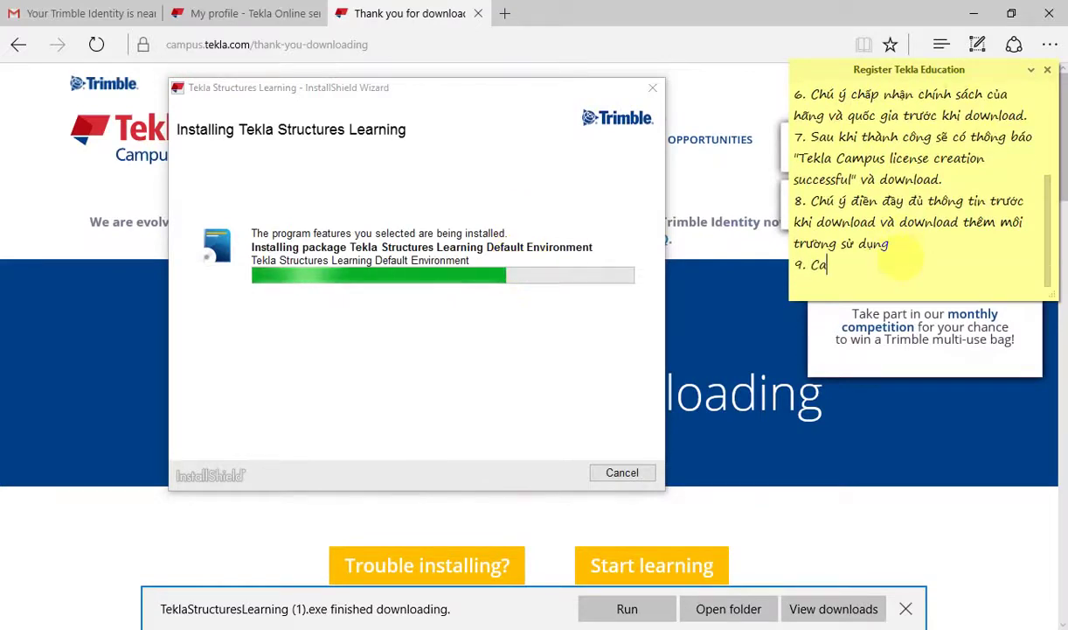
text(ặt Tekla Lear)
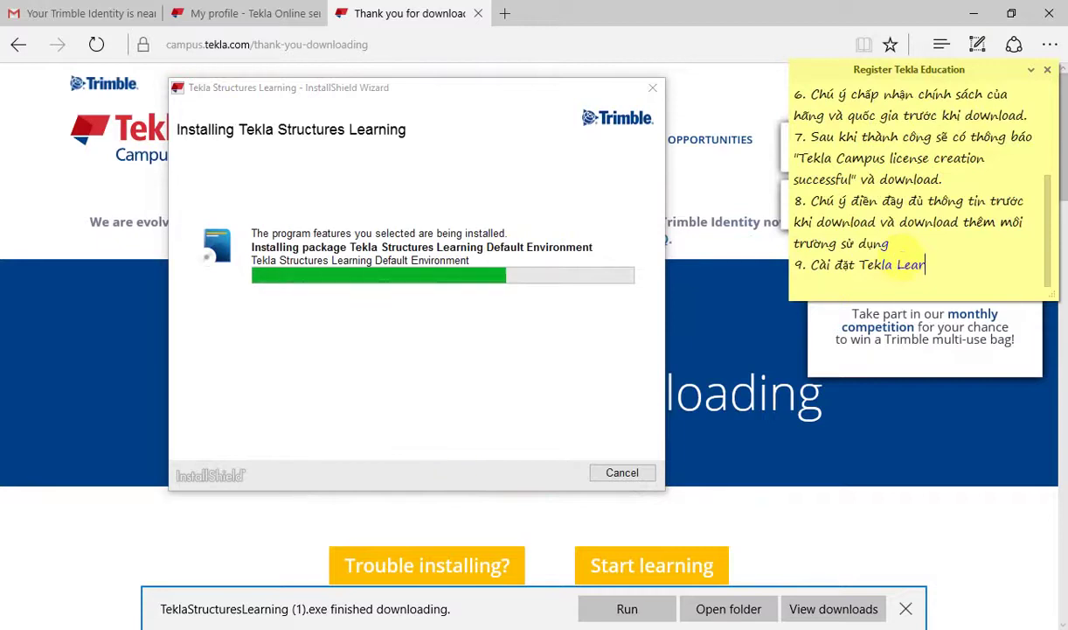
text(ning trước )
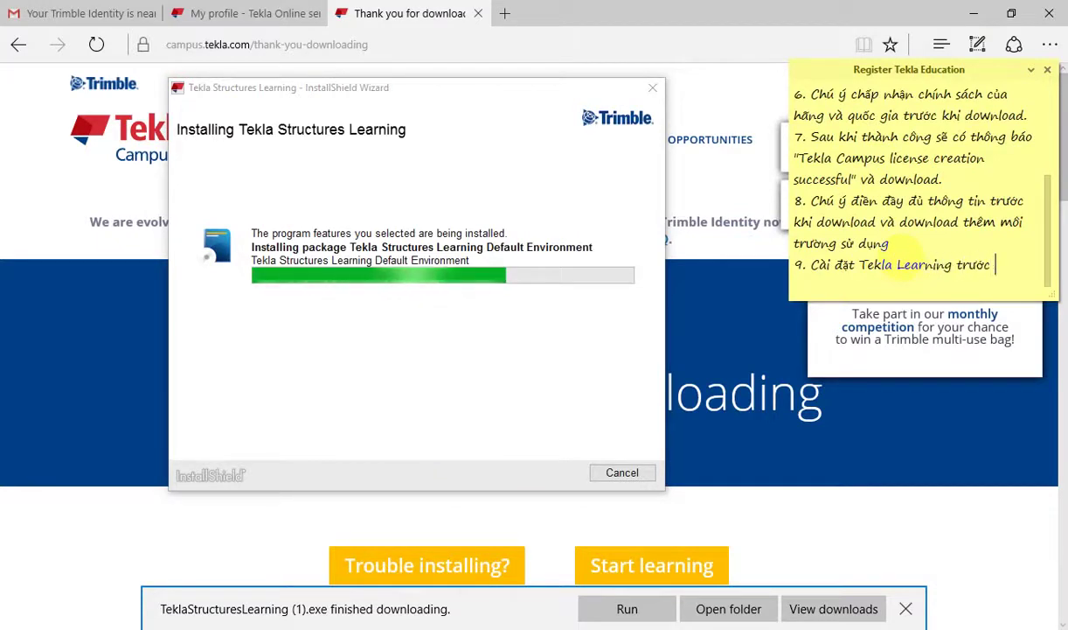
text(sa, sau d)
text(ó)
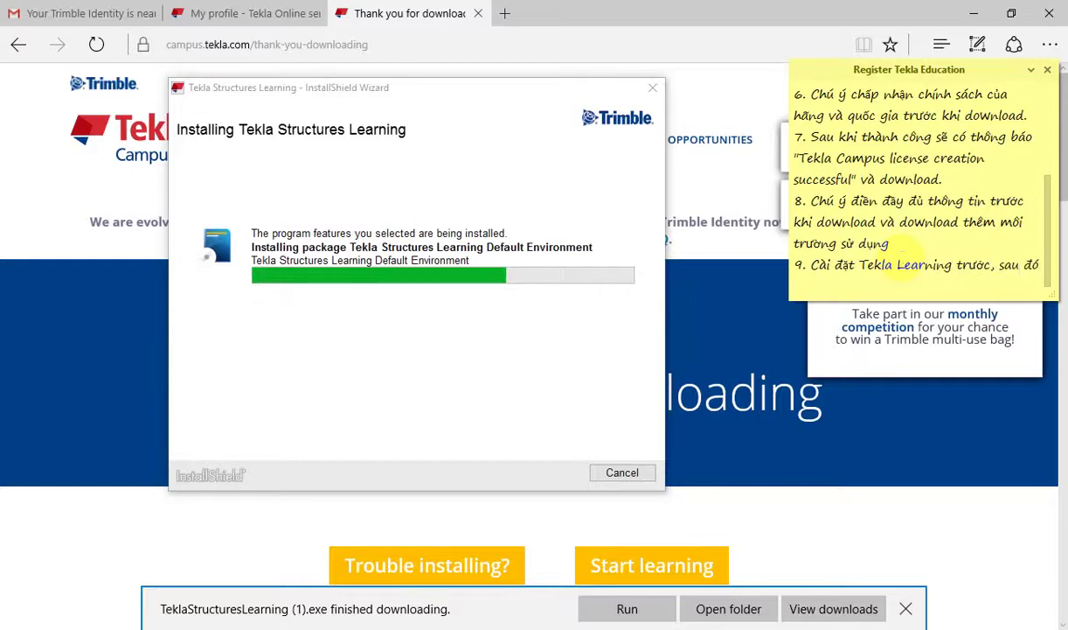
text( cài đặt để)
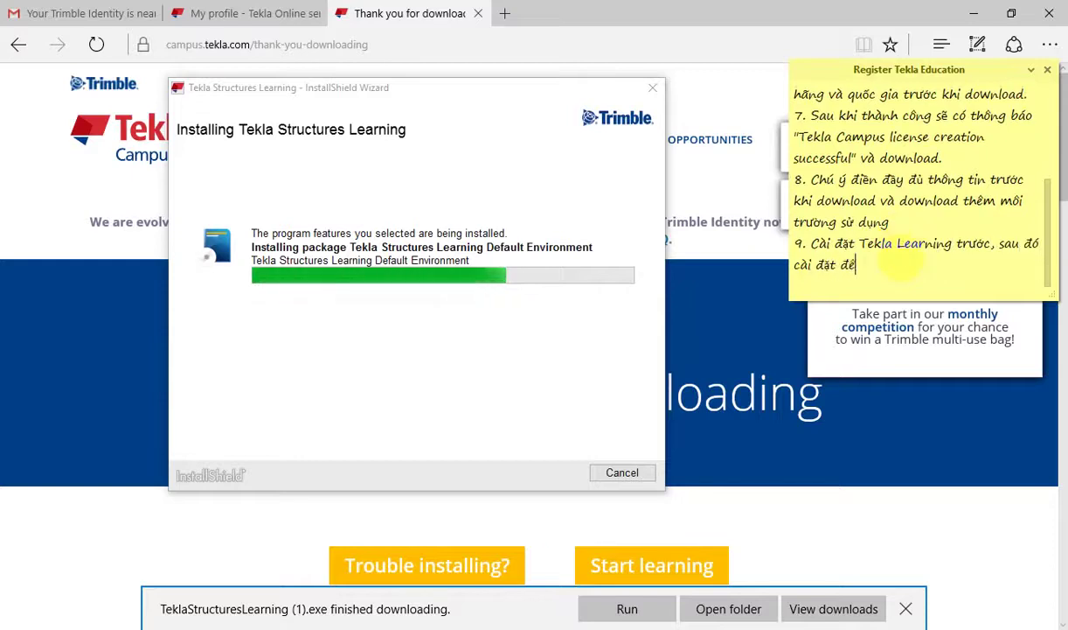
text(n các môi trươ)
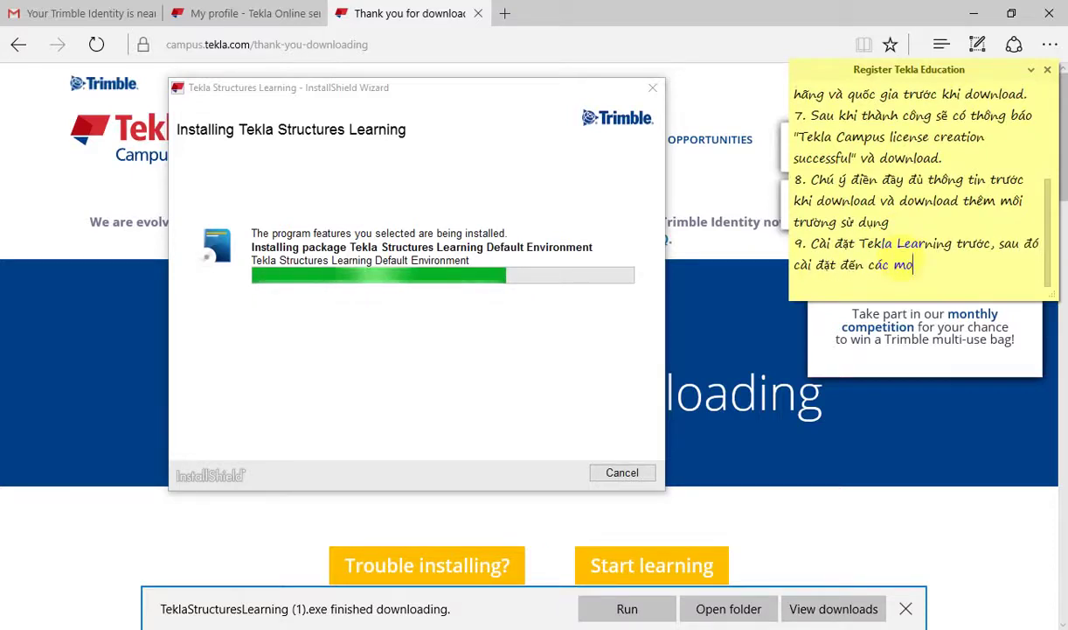
text(ng làm việc.)
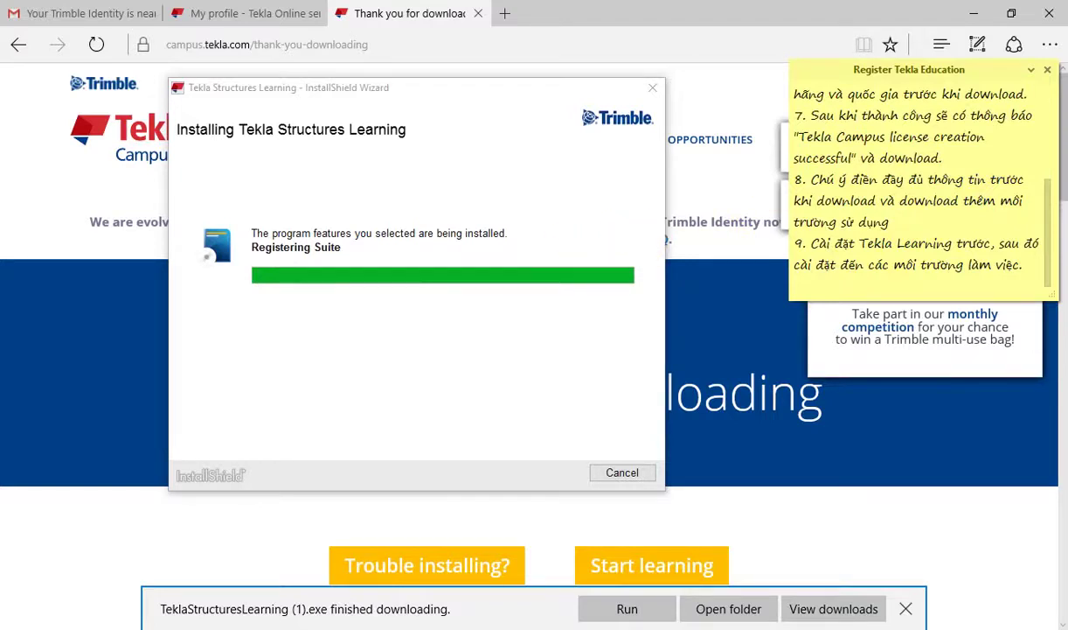
click(610, 470)
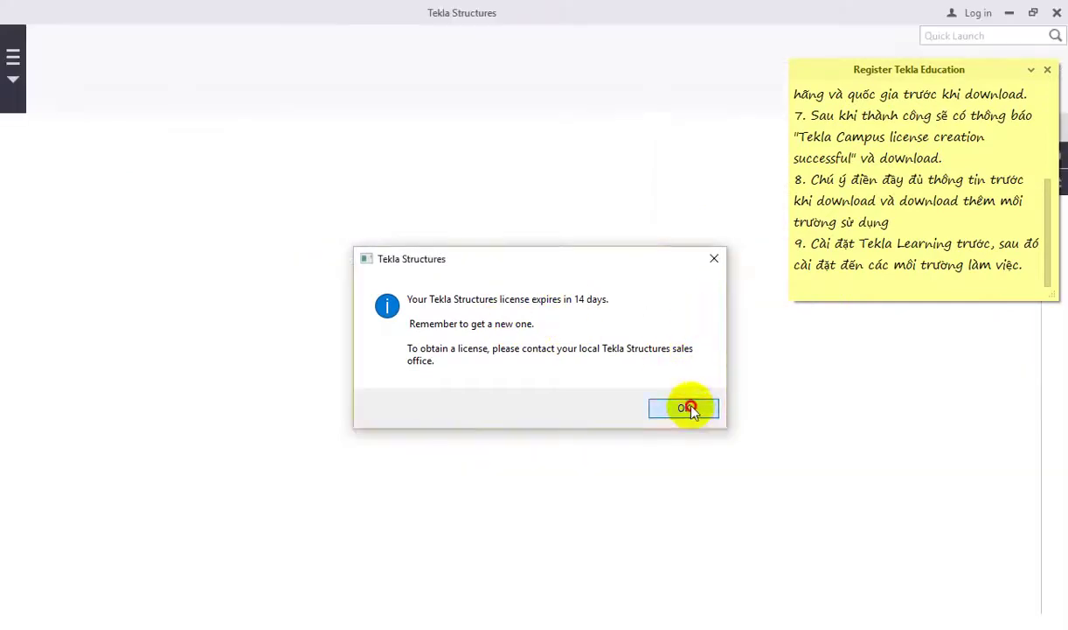
click(685, 408)
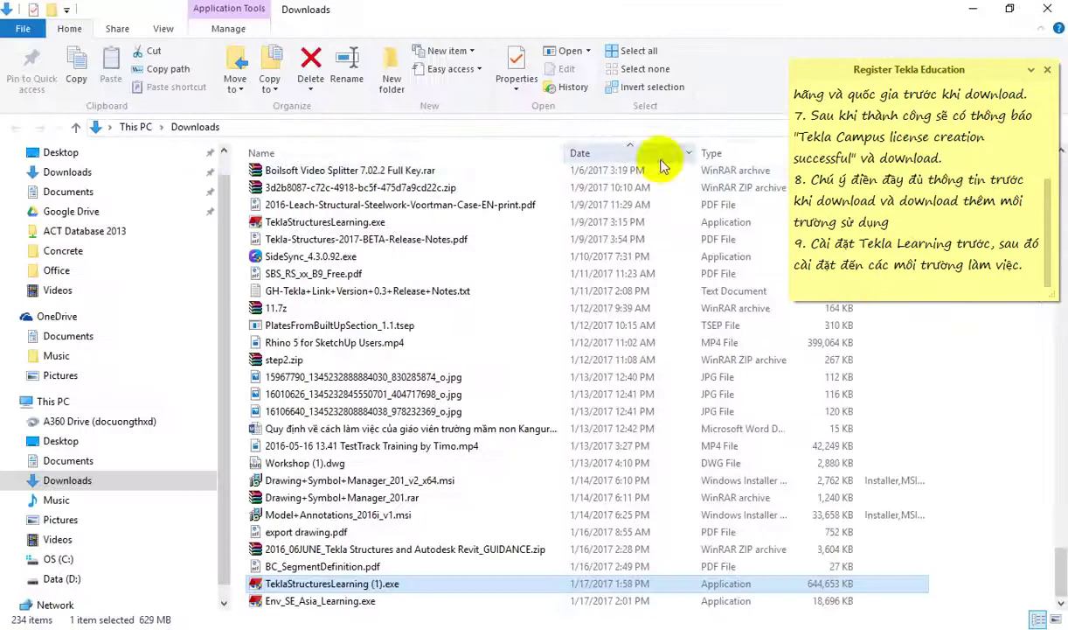
Step: Launch Env_SE_Asia_Learning.exe normally via Bkav and confirm the installer language
click(349, 603)
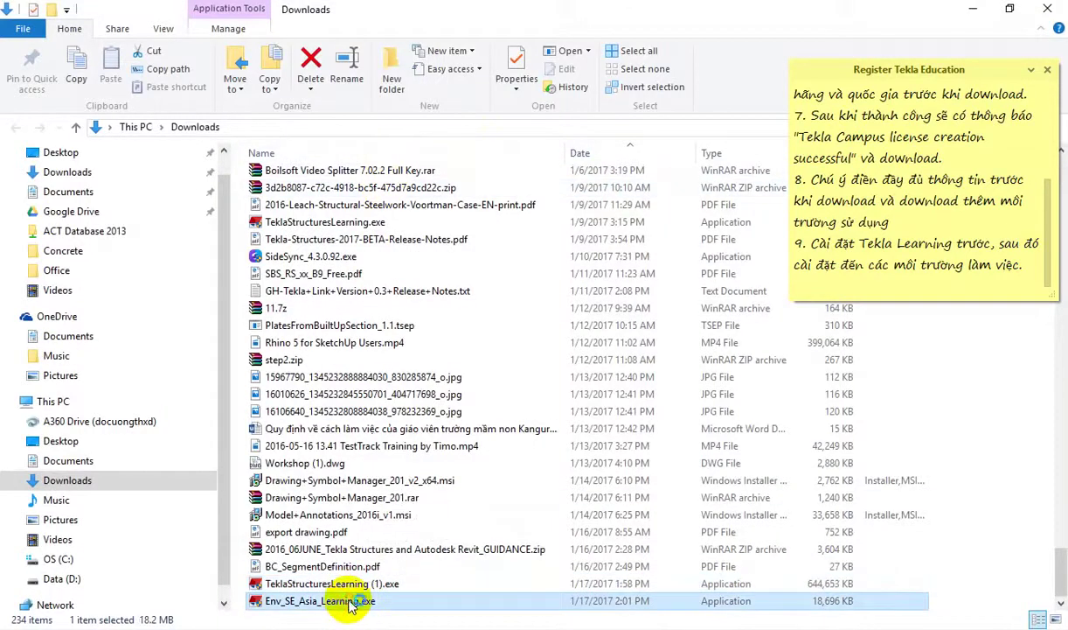
double_click(348, 601)
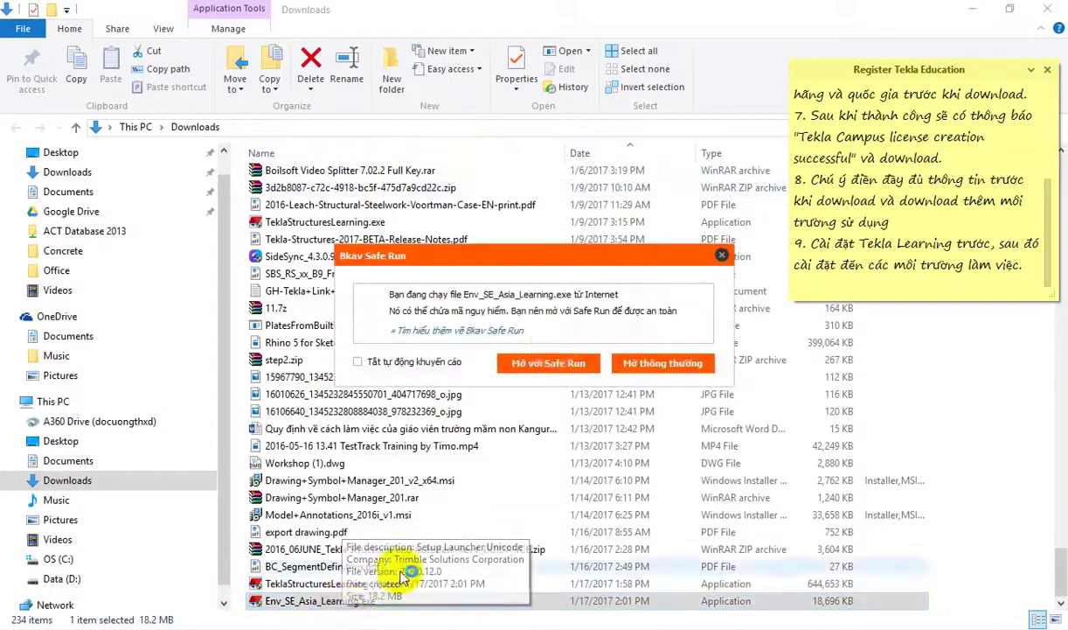
click(636, 362)
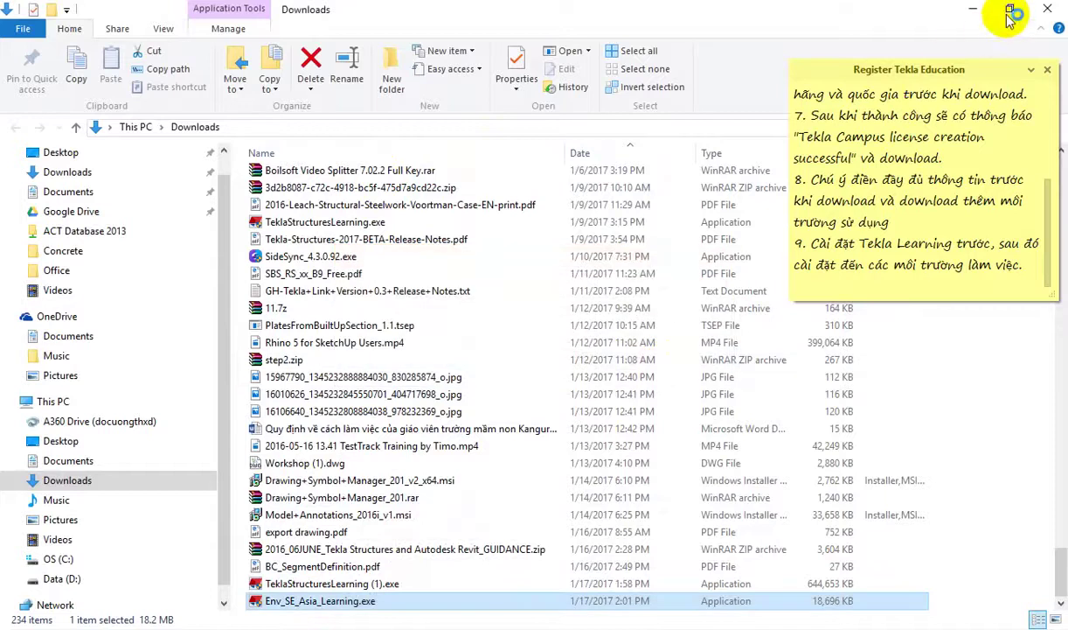
click(975, 9)
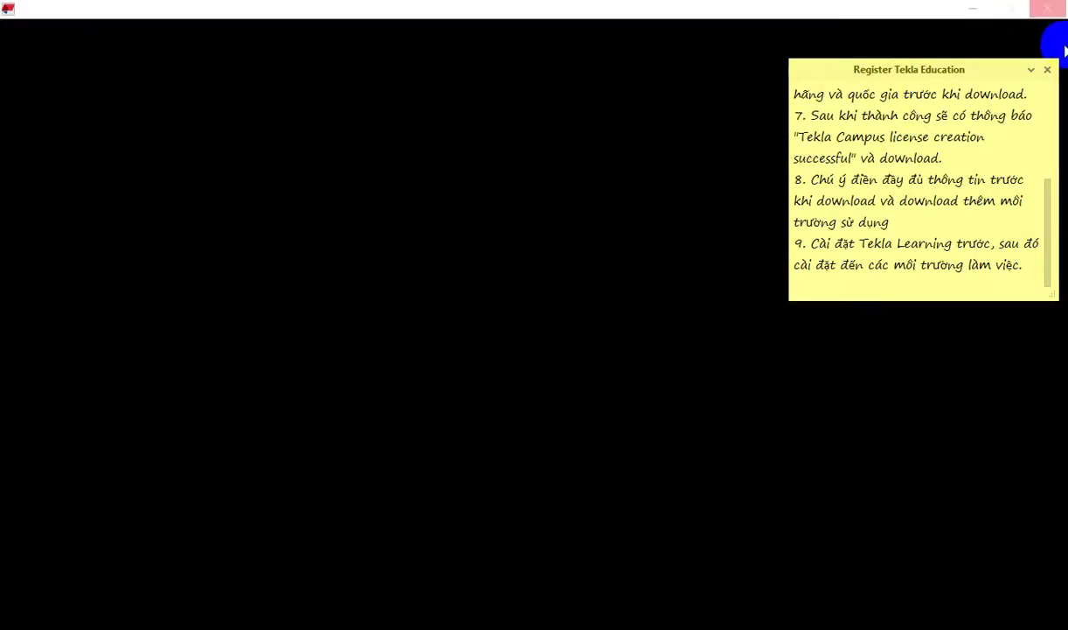
click(975, 10)
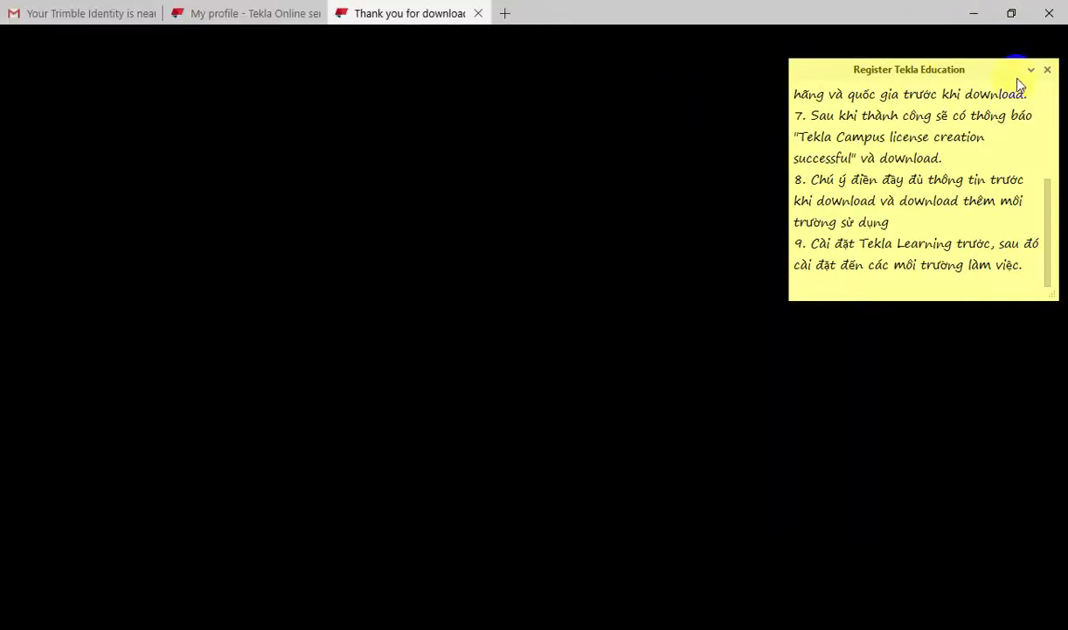
click(584, 354)
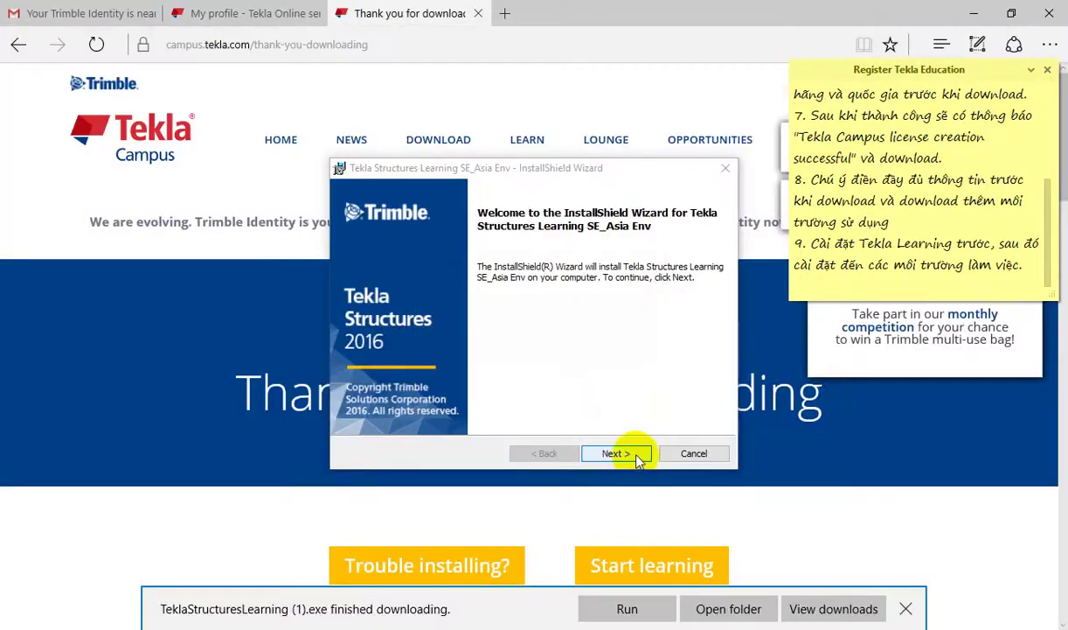
Step: Install the SE_Asia environment to the default folder, then minimize Edge to show the desktop
click(631, 454)
click(641, 458)
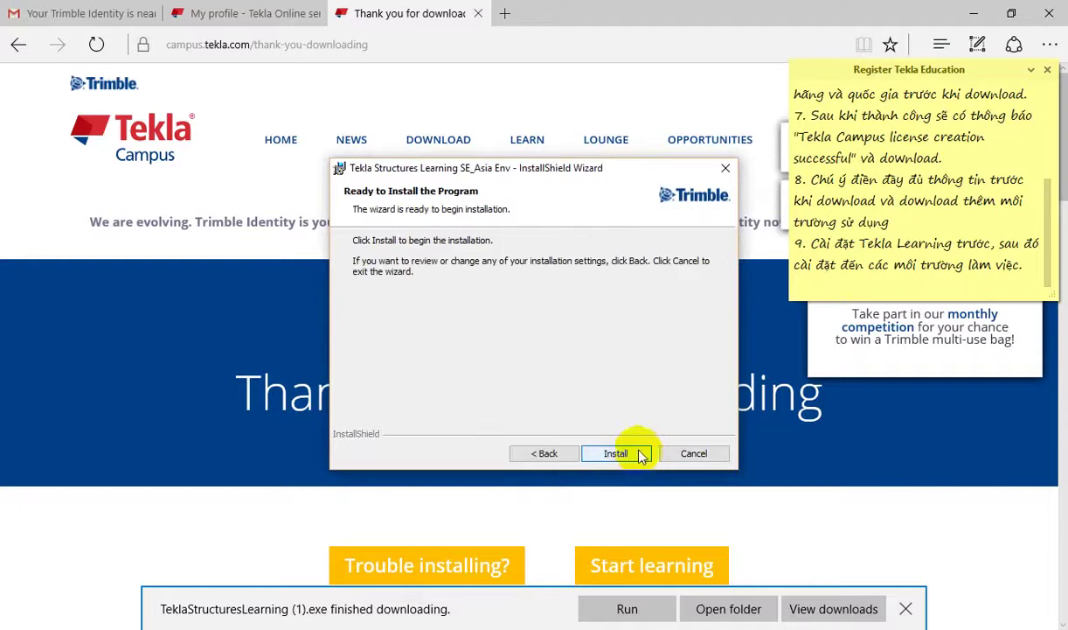
click(628, 455)
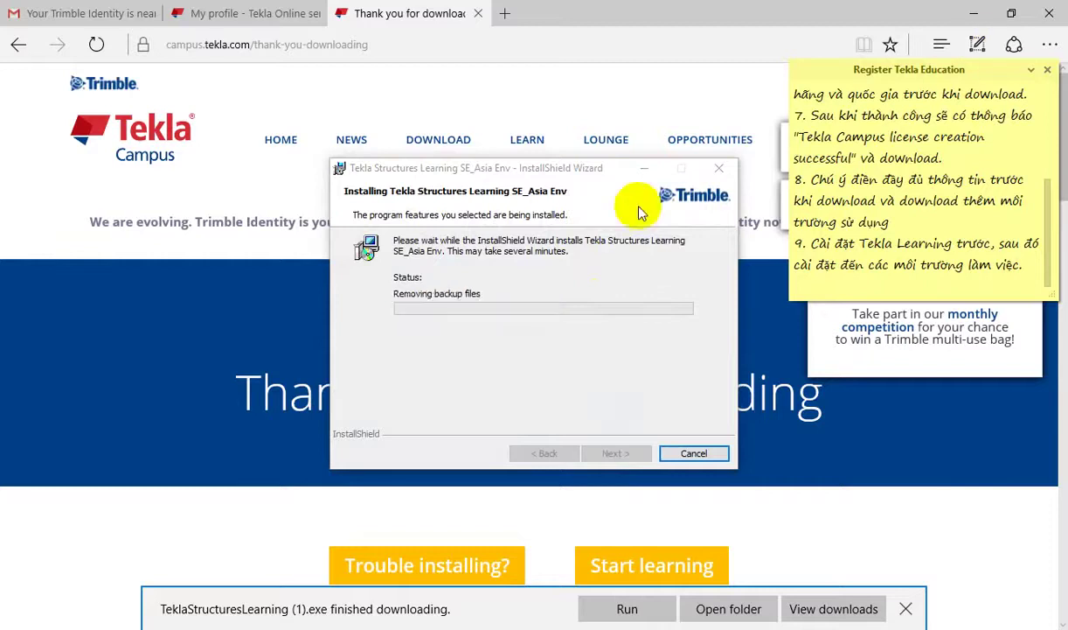
click(623, 453)
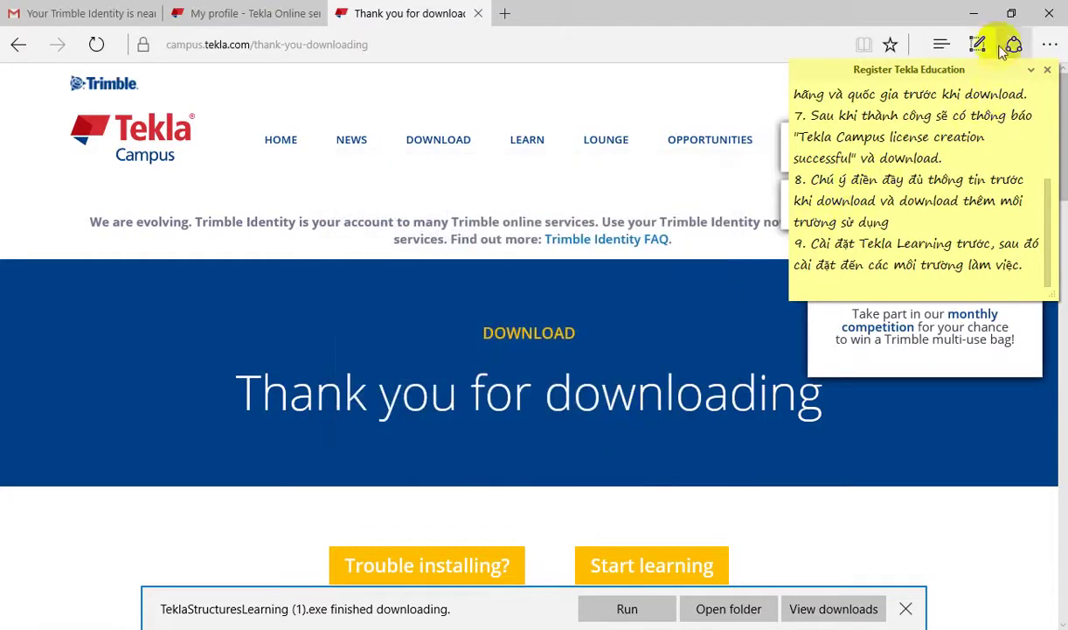
click(973, 13)
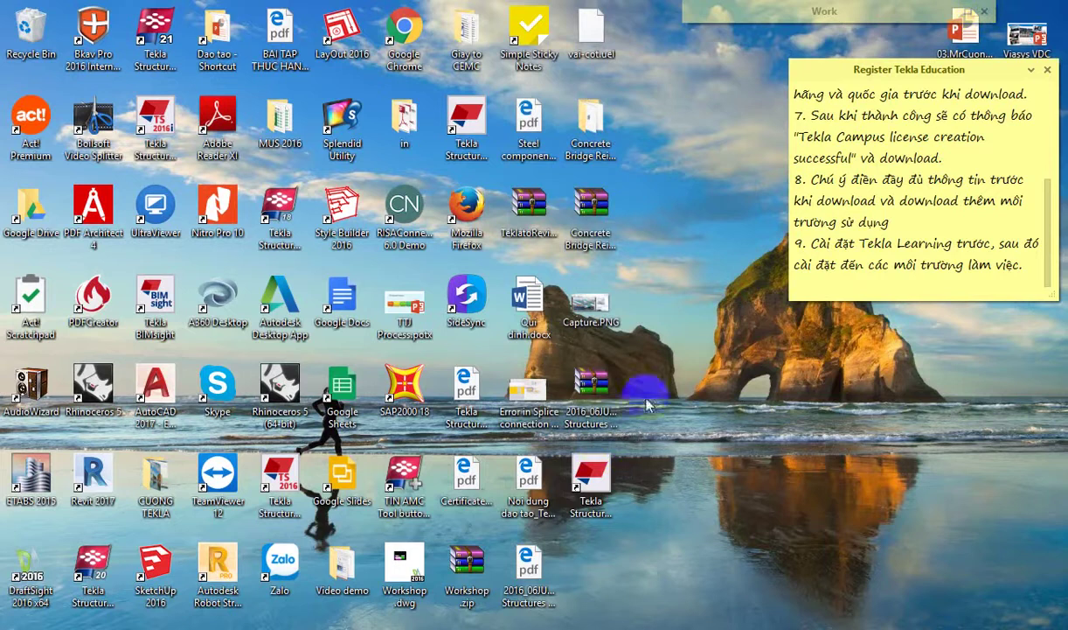
Step: Launch Tekla Structures Learning and add note step 10 'Sau khi cài xong truy cập Tekla Structures Learning.'
click(594, 479)
double_click(594, 477)
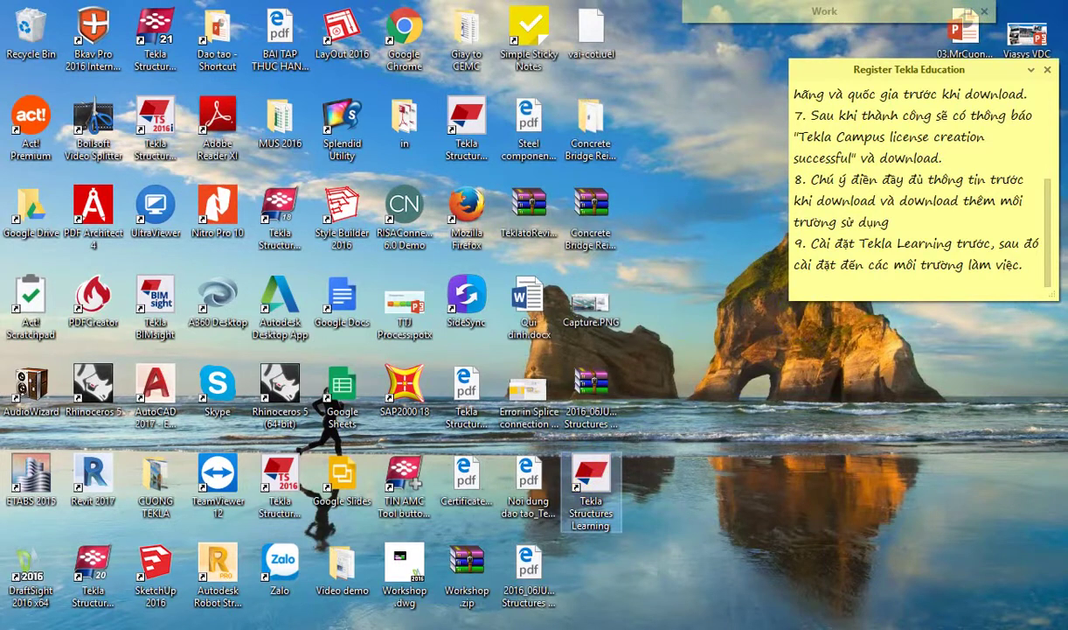
click(1028, 271)
key(Return)
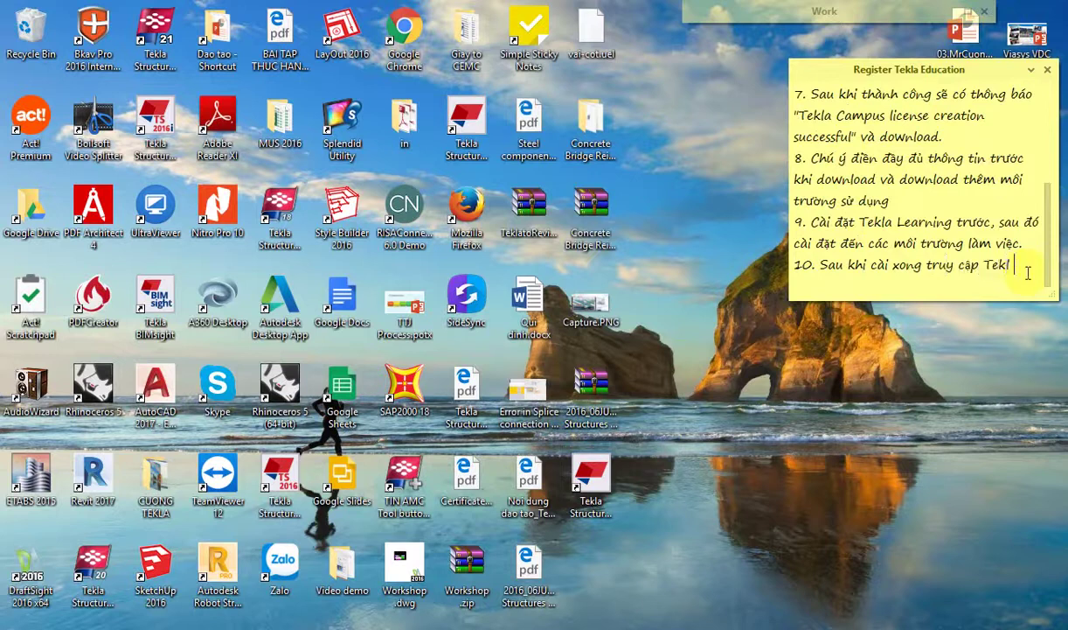
text(tructu)
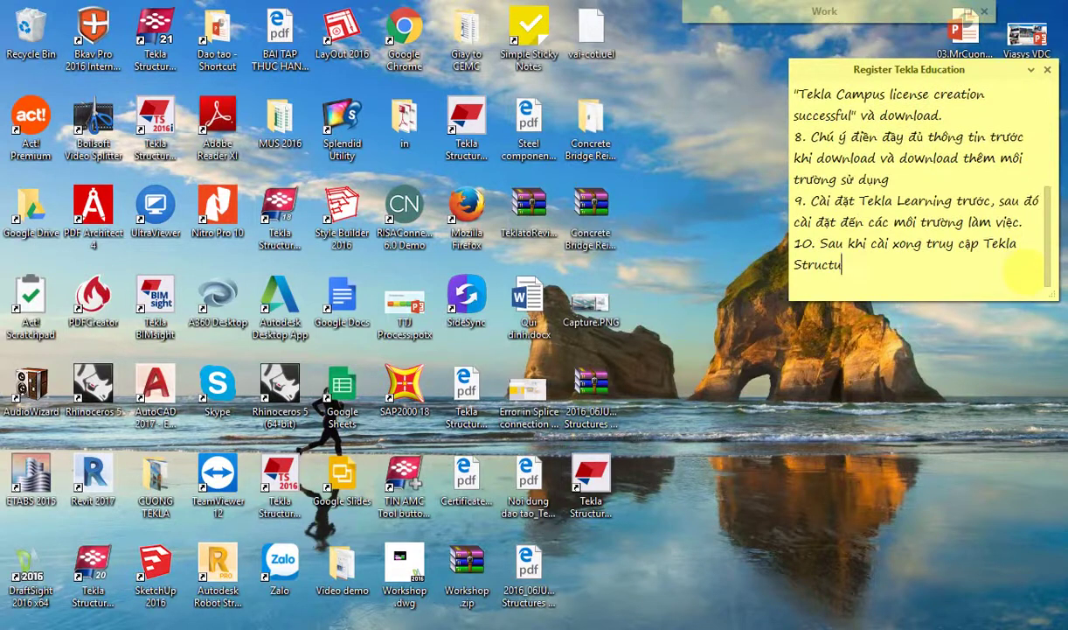
key(BackSpace)
key(BackSpace)
text(earning.)
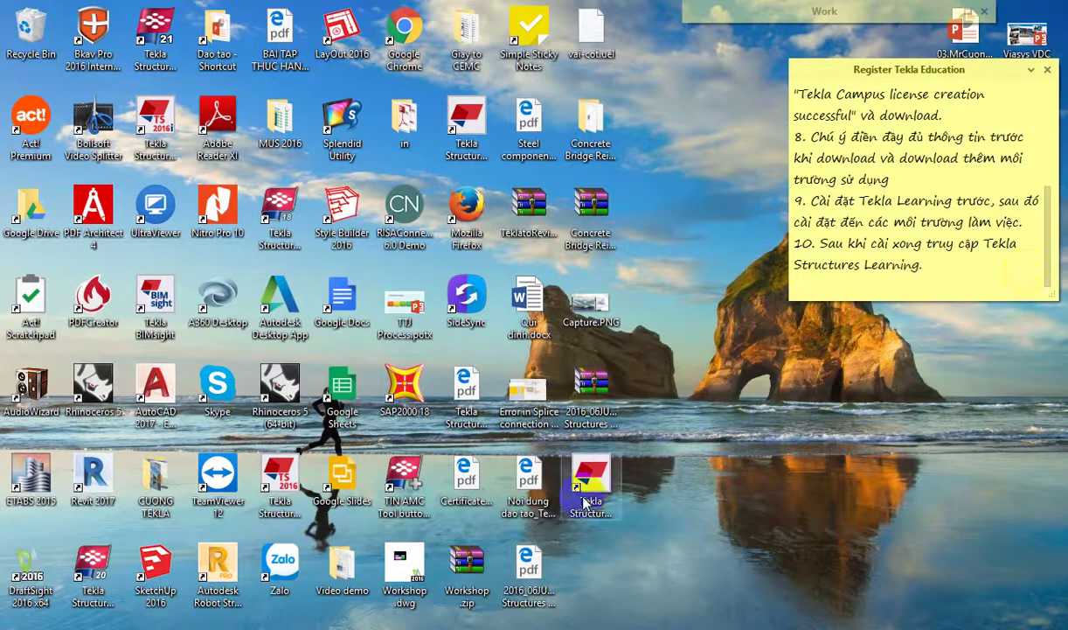
Step: Launch Tekla Structures Learning and dismiss both extension error messages
double_click(591, 477)
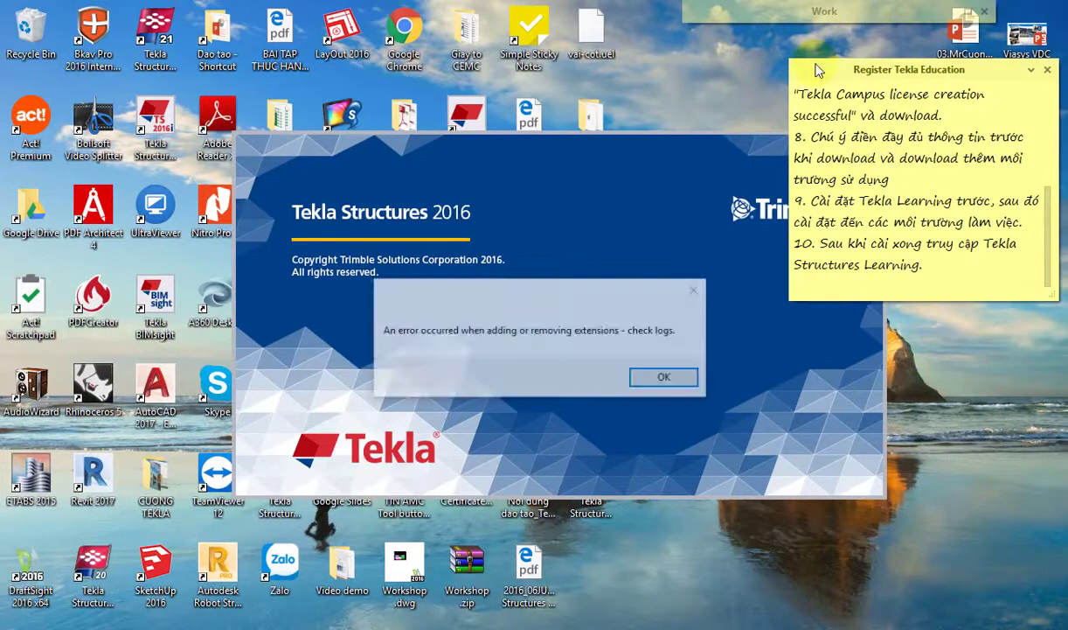
click(697, 291)
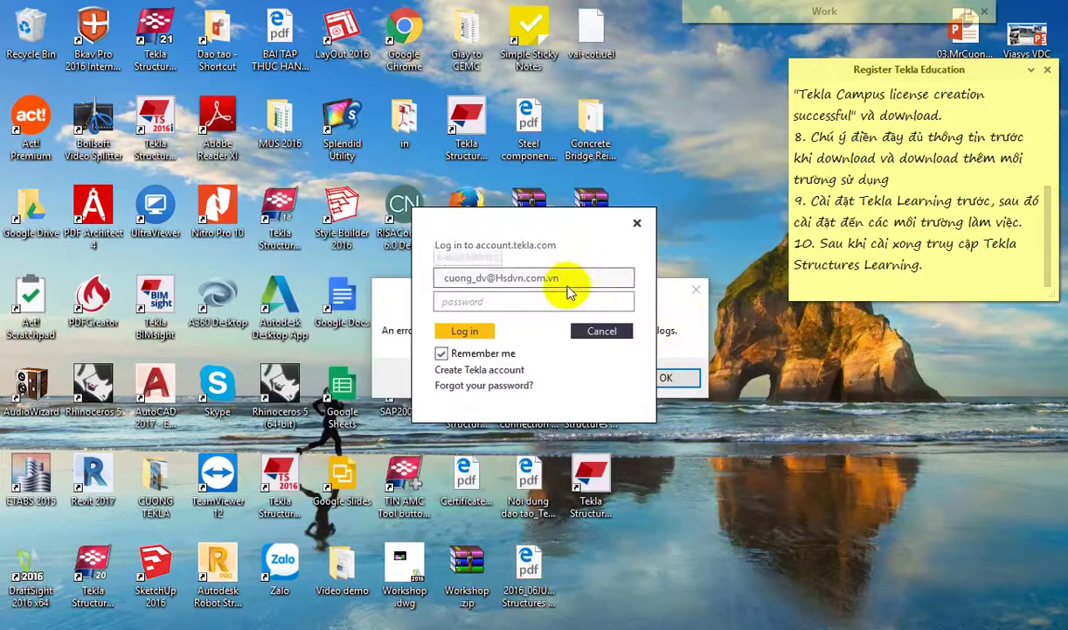
key(Return)
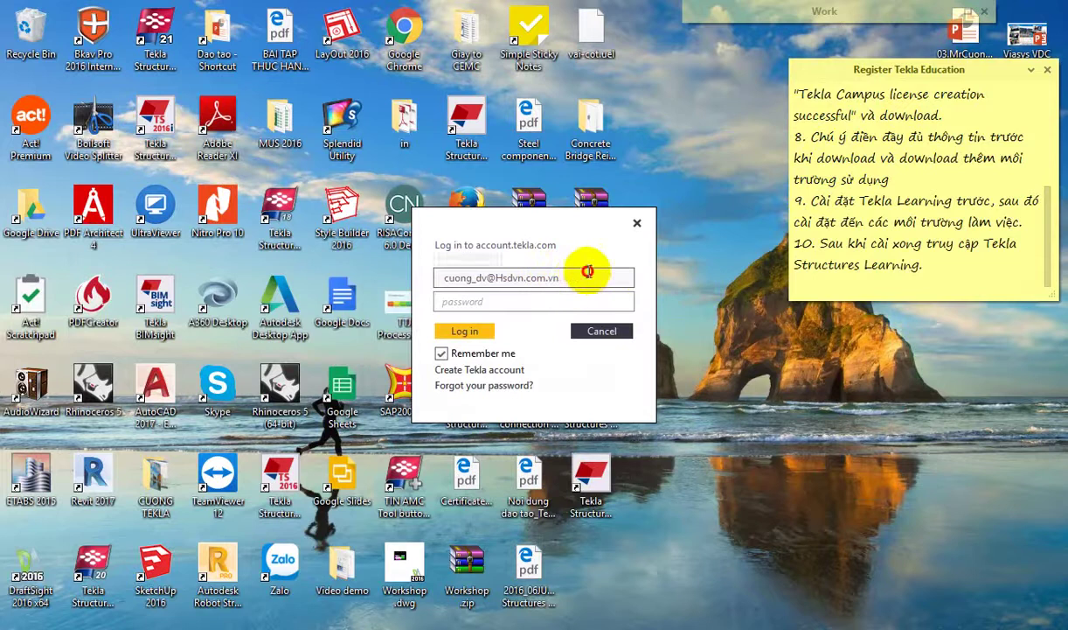
Step: Clear the saved e-mail from the login form and start a new note line
drag(584, 276, 429, 282)
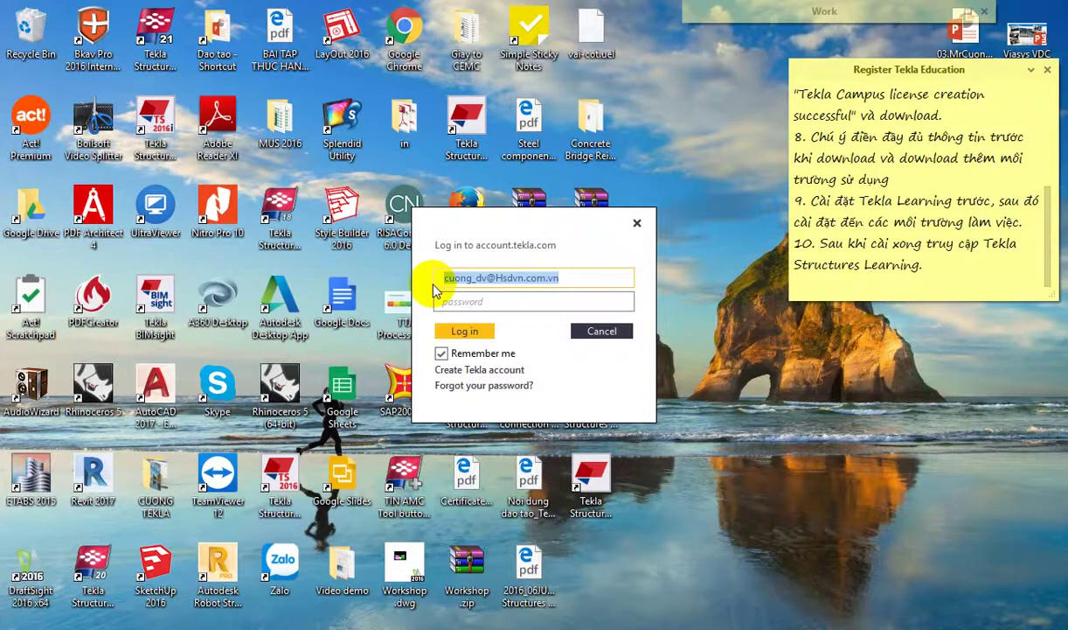
key(Delete)
click(962, 277)
key(Return)
Step: Add step 11 'Gõ email đăng ký và mật khẩu.' plus a reminder to log in on campus.tekla.com first
text(11. Gỡ)
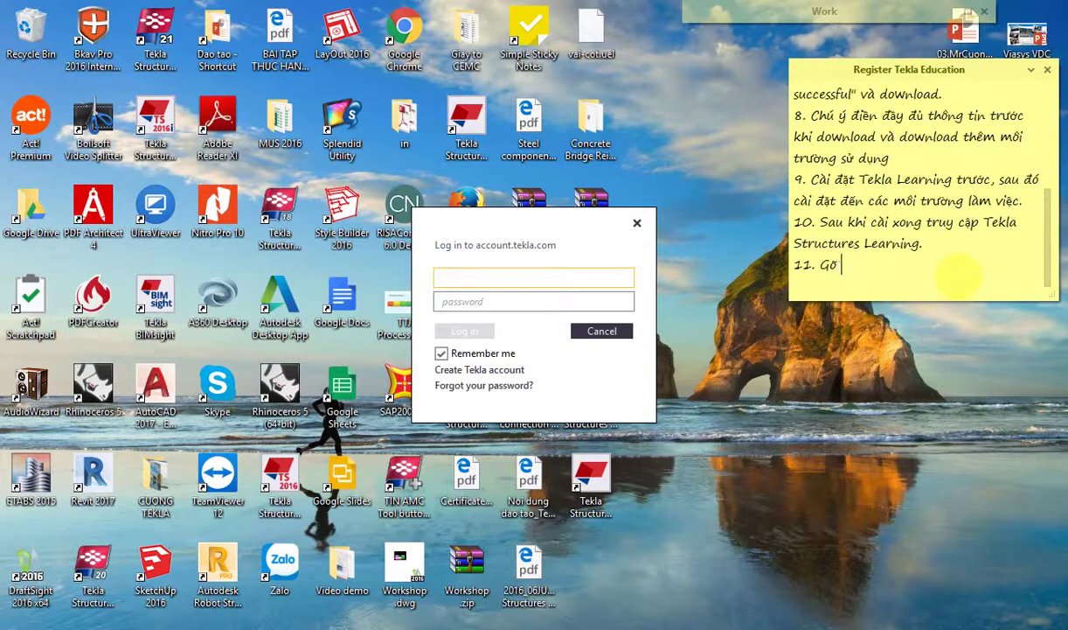
text( email đăng ký )
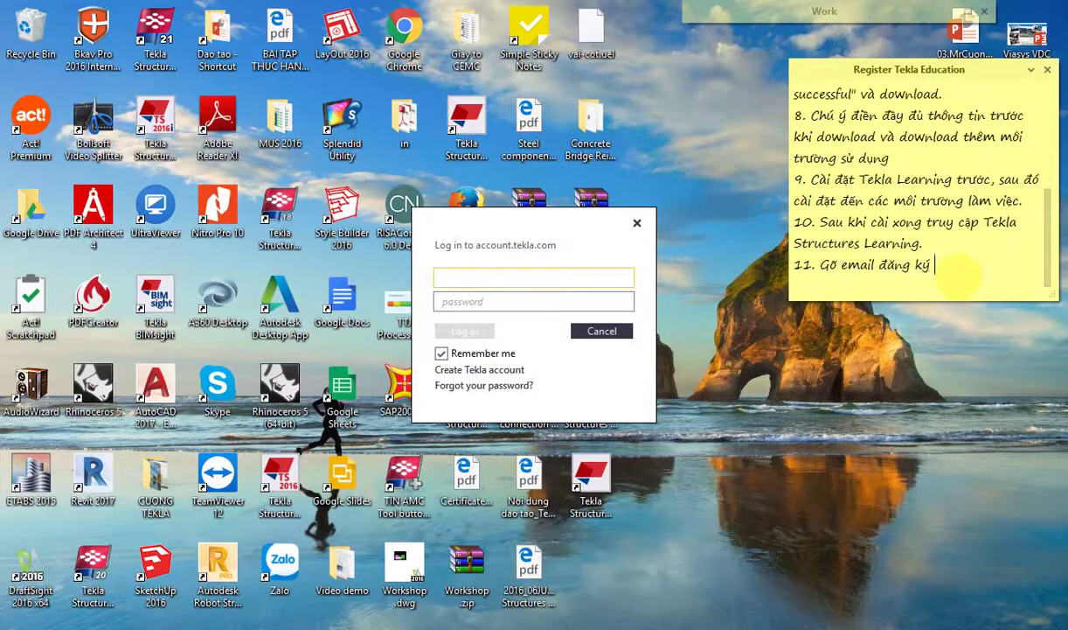
text(và mật khẩu. C)
key(Return)
text(Chú ý )
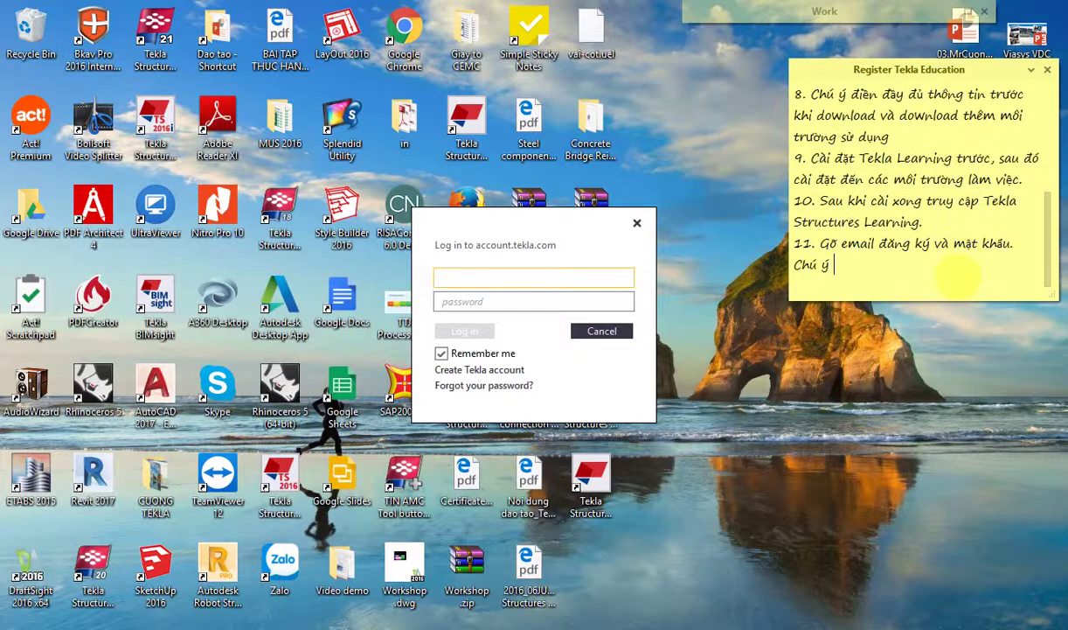
text(pah)
text(ải mở)
text(trình)
text( duyệt )
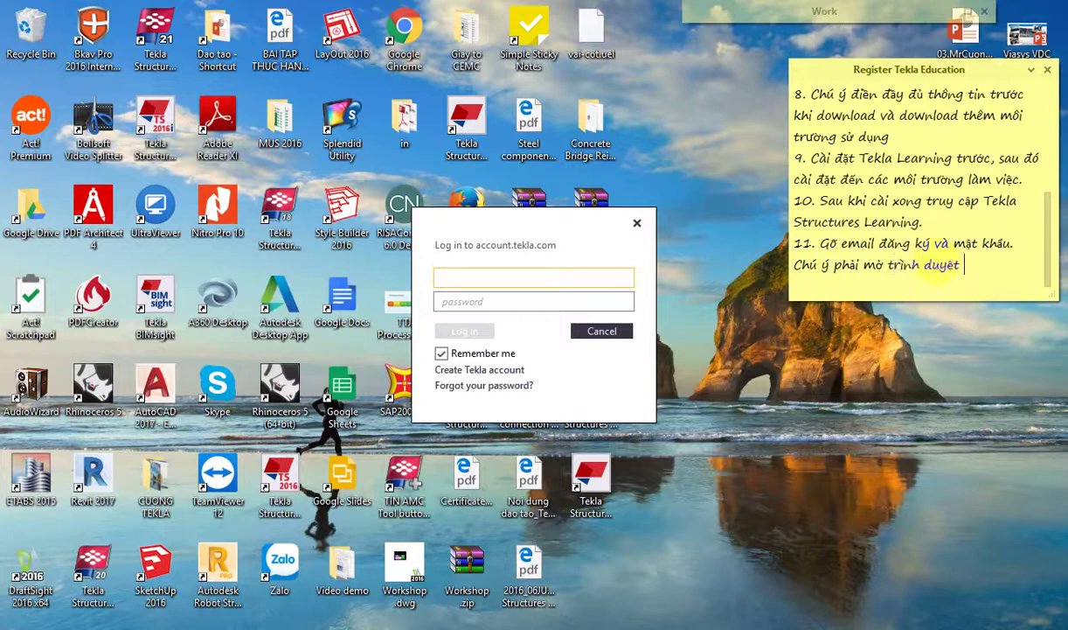
text(đađăng nh)
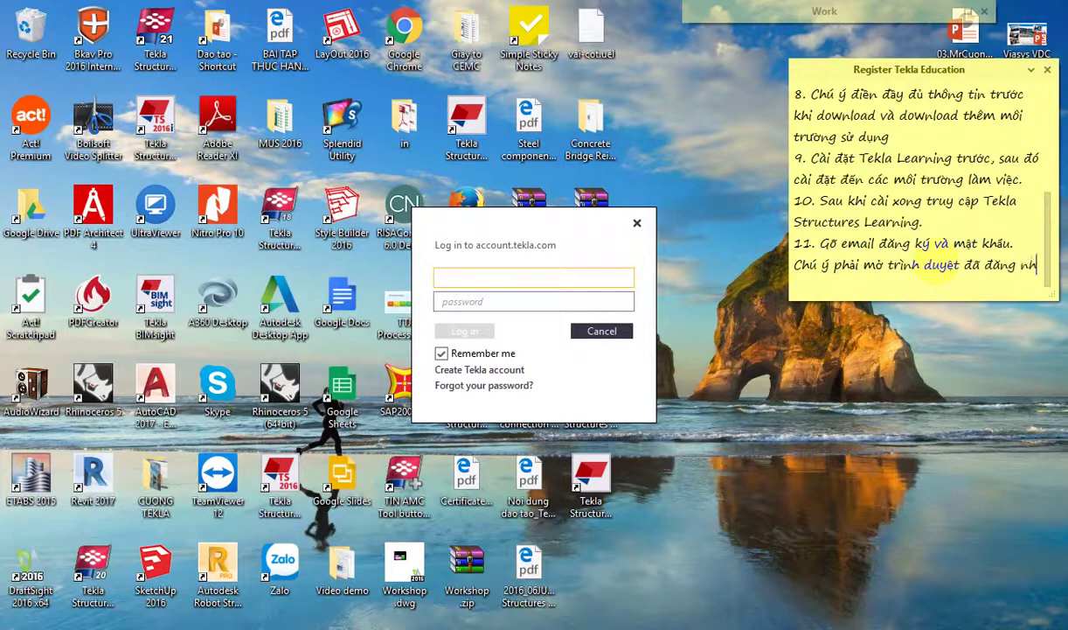
text(ập trên )
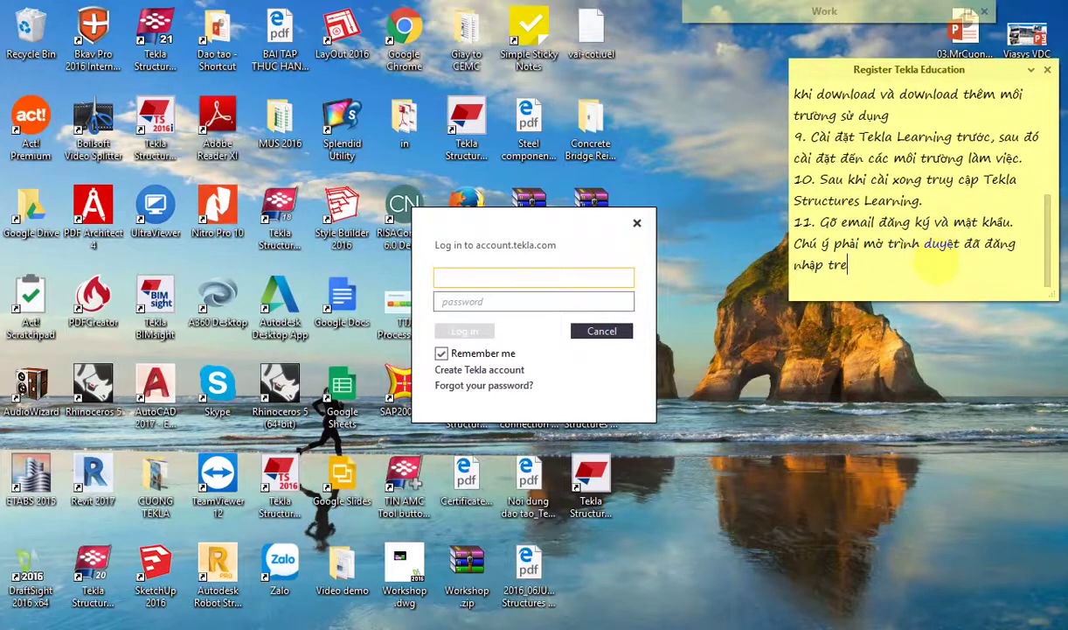
text(trang campus.)
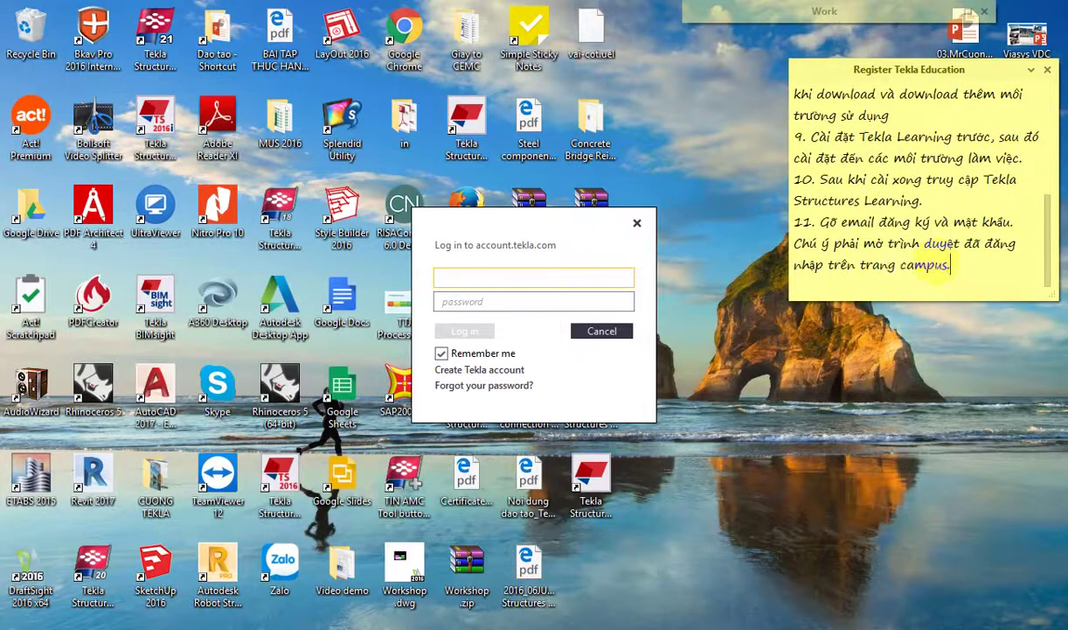
text(tekla.com trước)
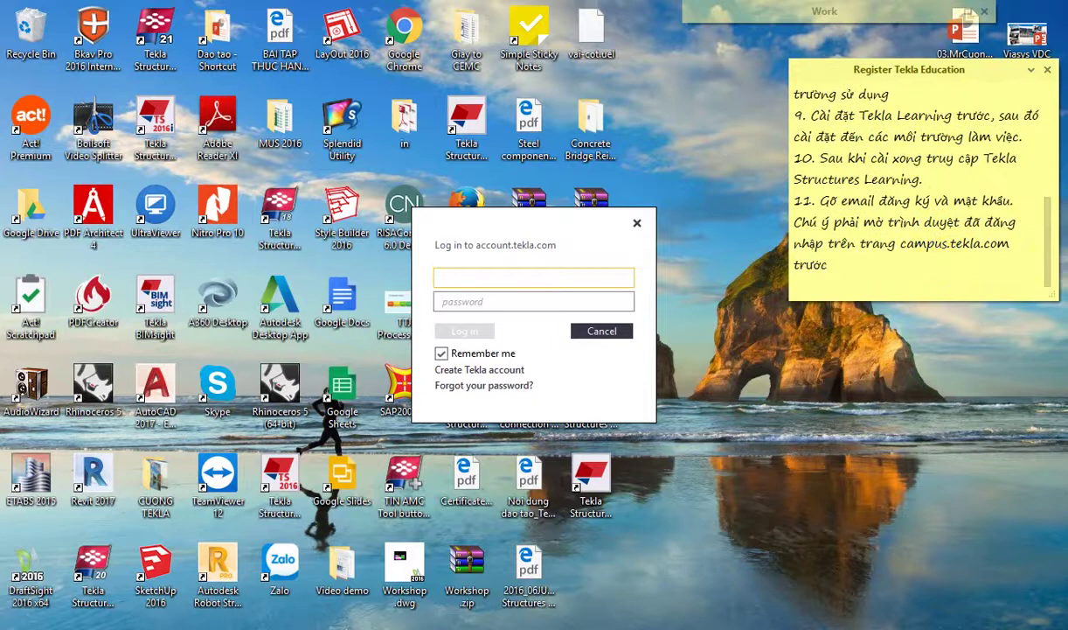
Step: Arrange the windows, enter the account e-mail in the login dialog, and attempt to log in
key(alt+Tab)
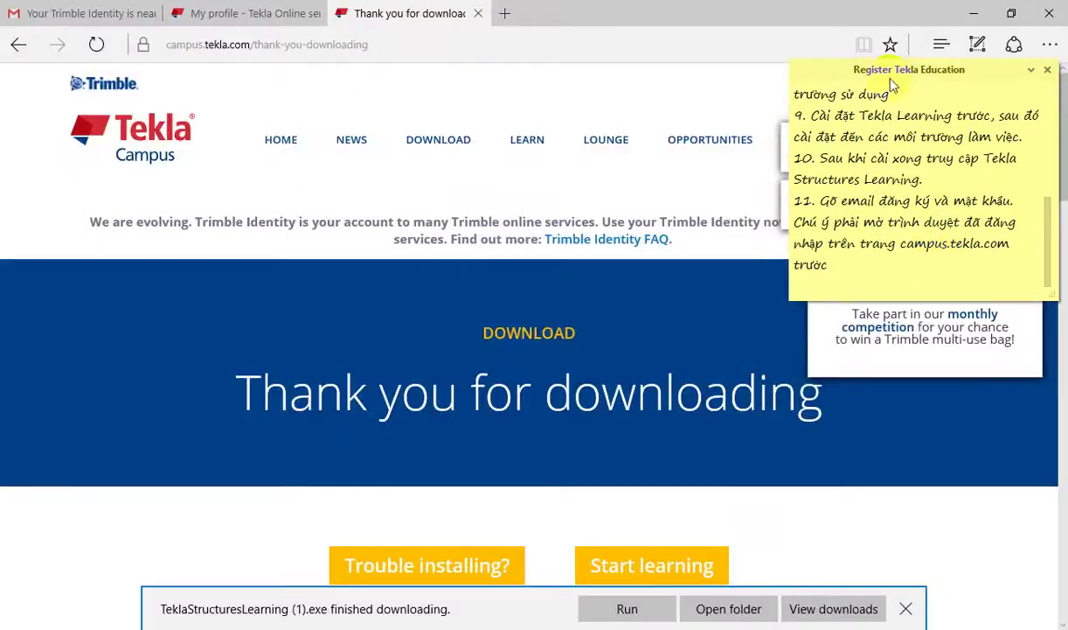
drag(912, 79, 945, 499)
drag(904, 18, 345, 112)
click(617, 247)
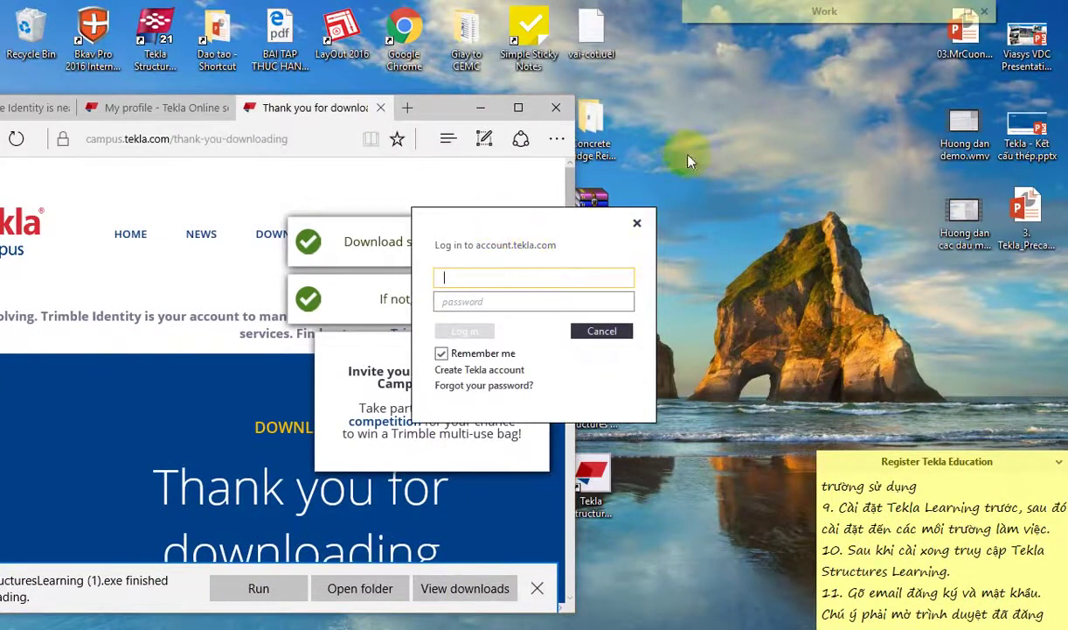
drag(898, 461, 879, 341)
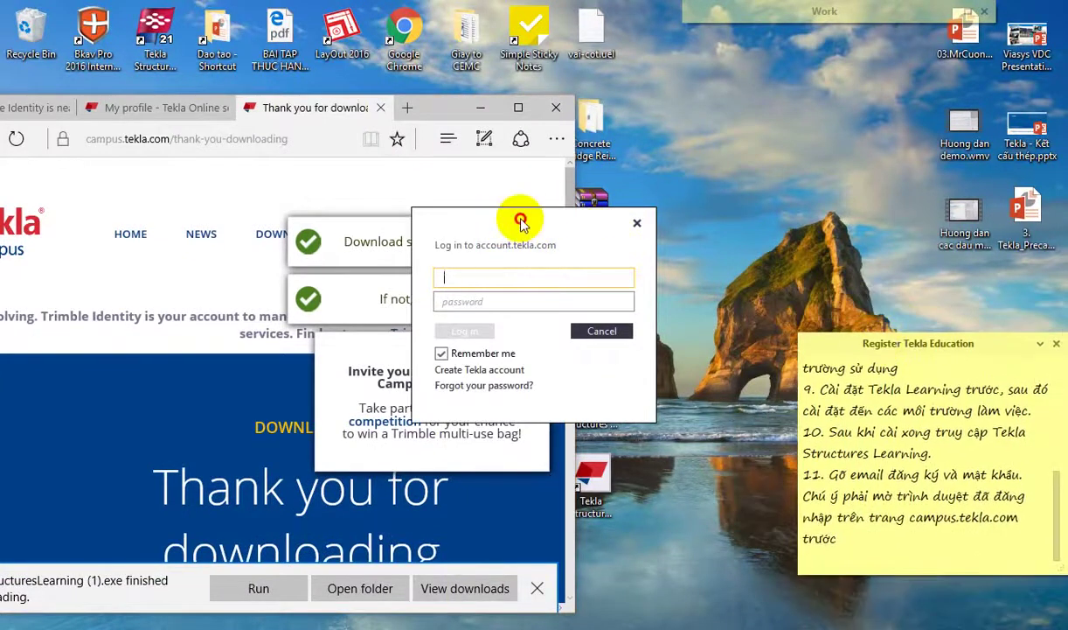
click(457, 282)
text(t)
key(BackSpace)
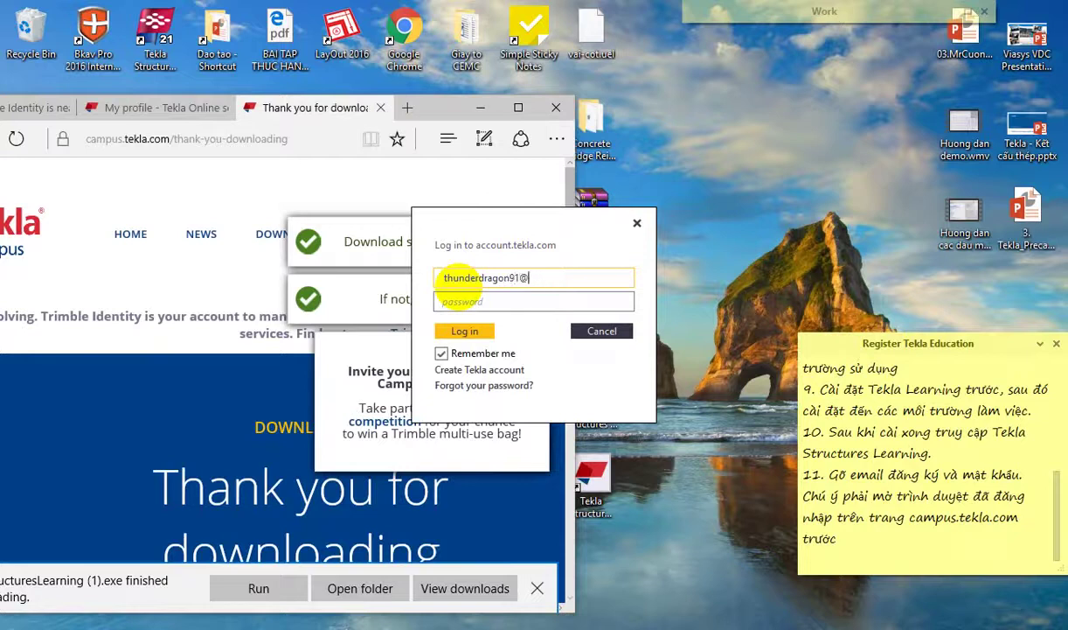
click(473, 302)
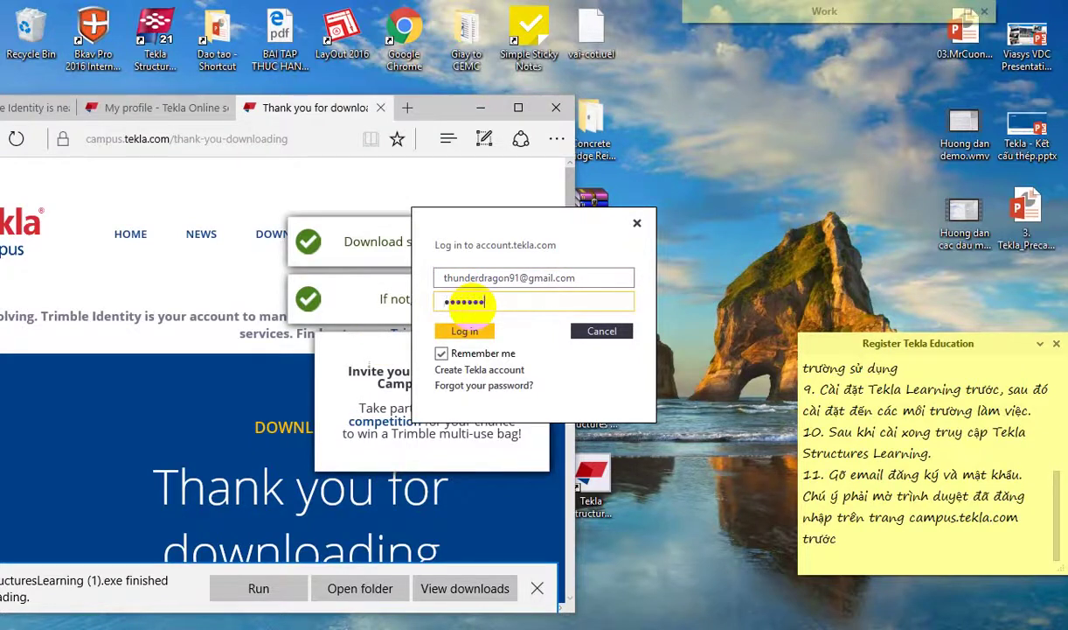
click(472, 330)
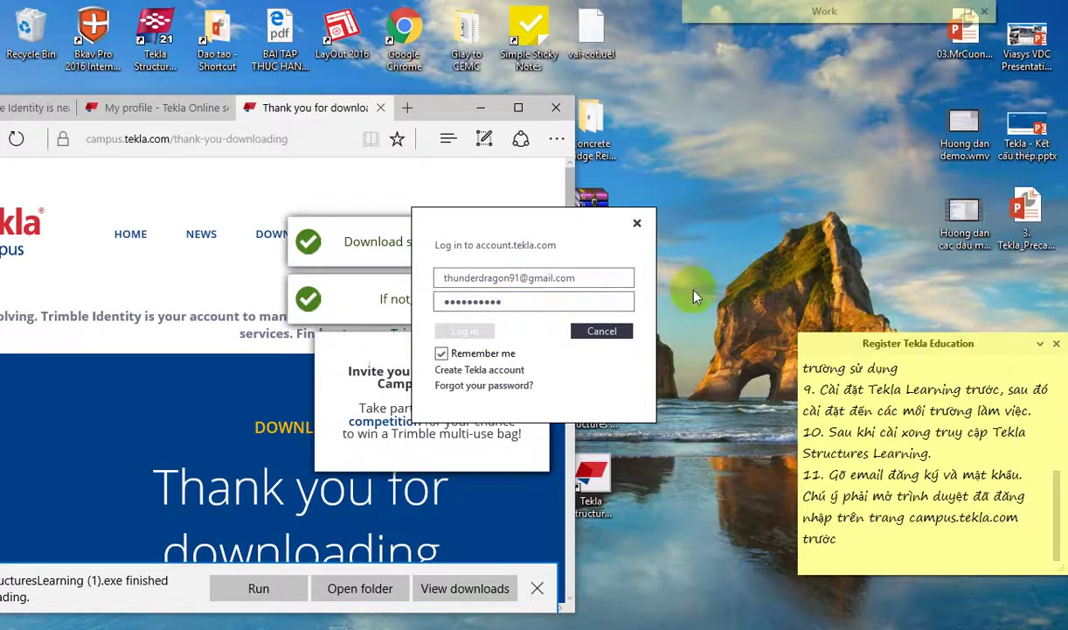
click(507, 323)
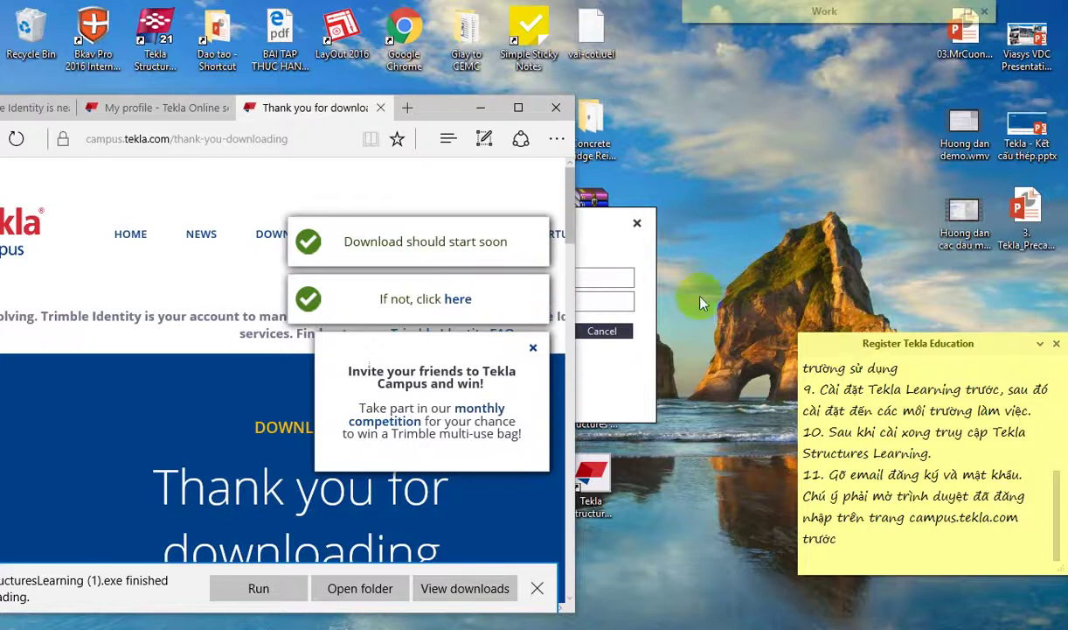
Step: Pick the saved account e-mail, type the account password, and log in
click(603, 240)
click(573, 279)
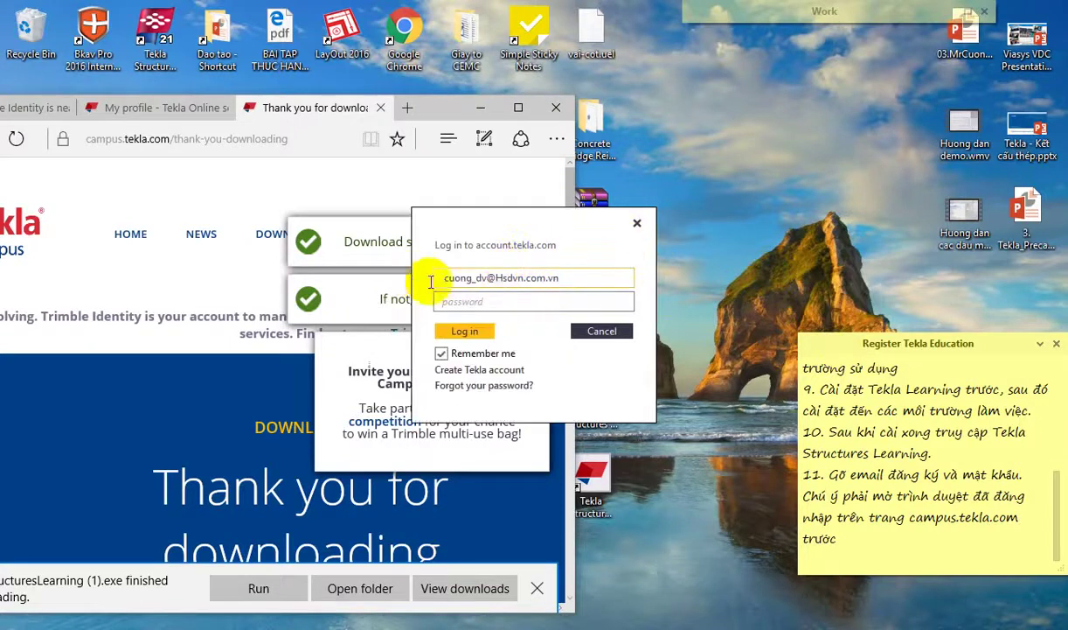
click(612, 278)
click(498, 302)
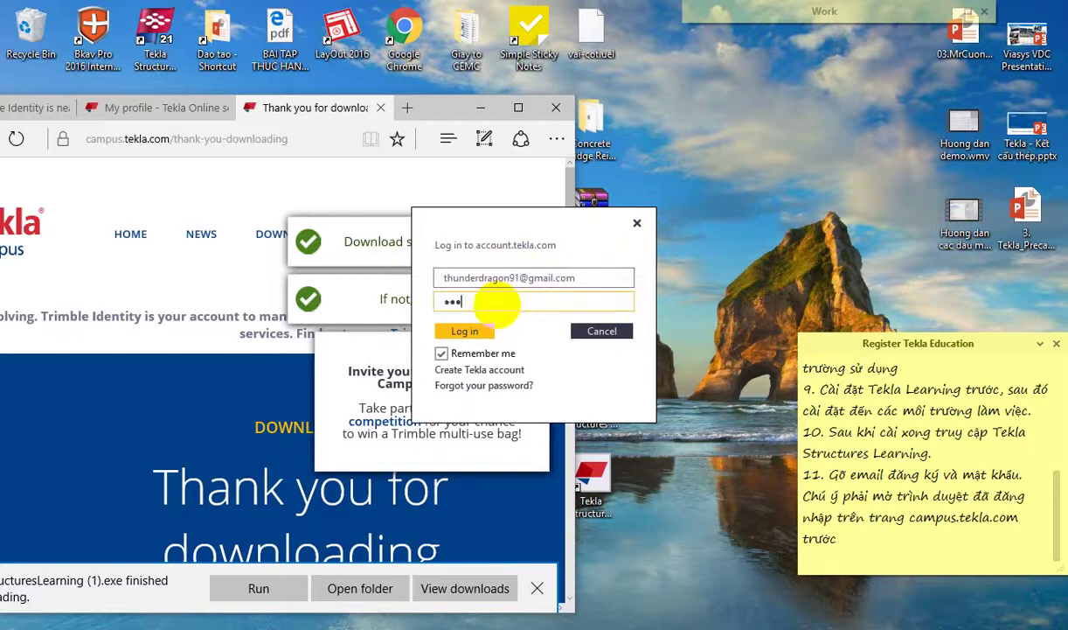
text(•••••••)
click(482, 331)
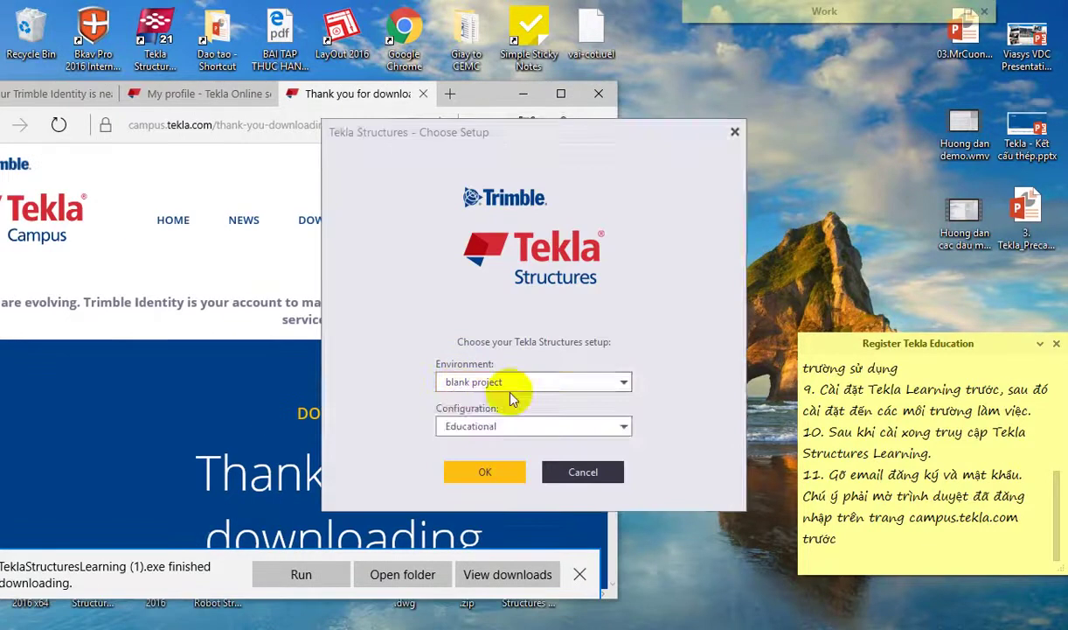
Step: Add note step 12 about choosing the working environment after logging in
click(505, 382)
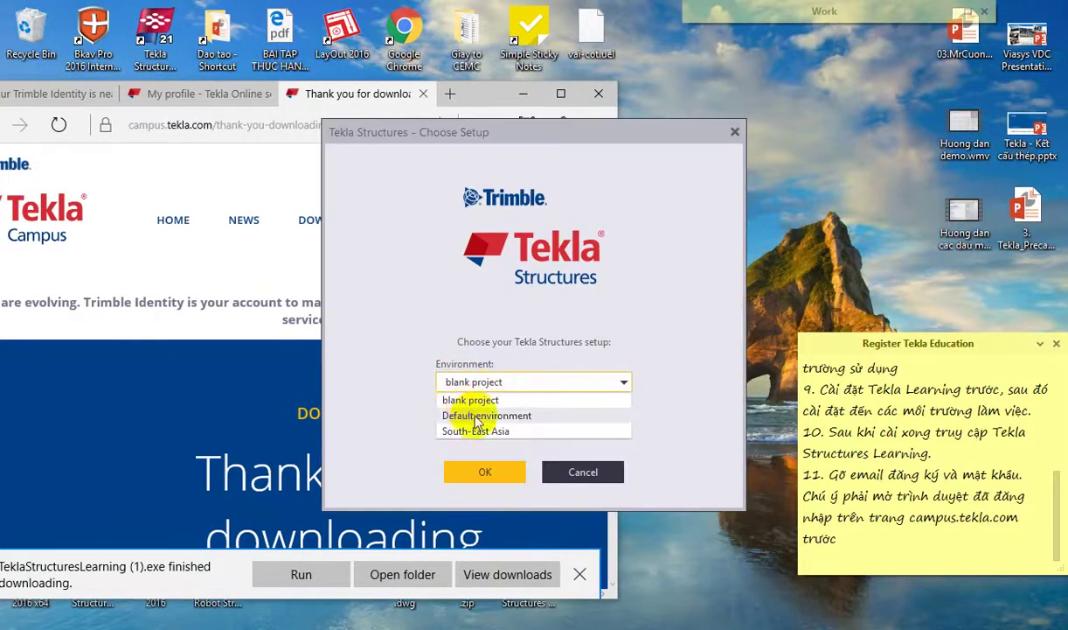
drag(866, 343, 851, 264)
text(.)
key(Return)
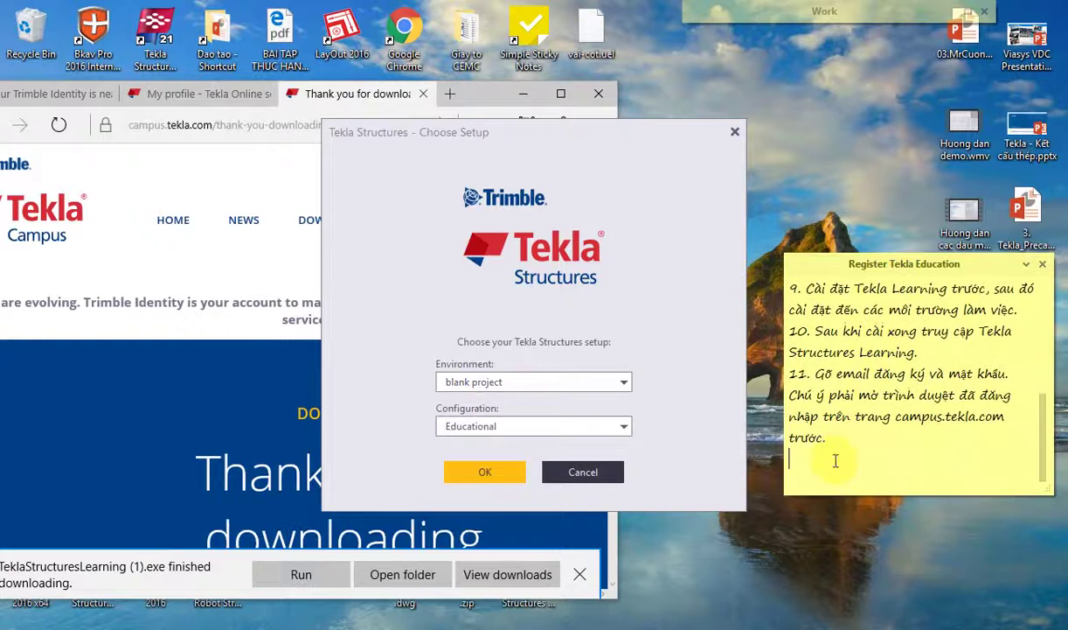
text(12. Cuối cung)
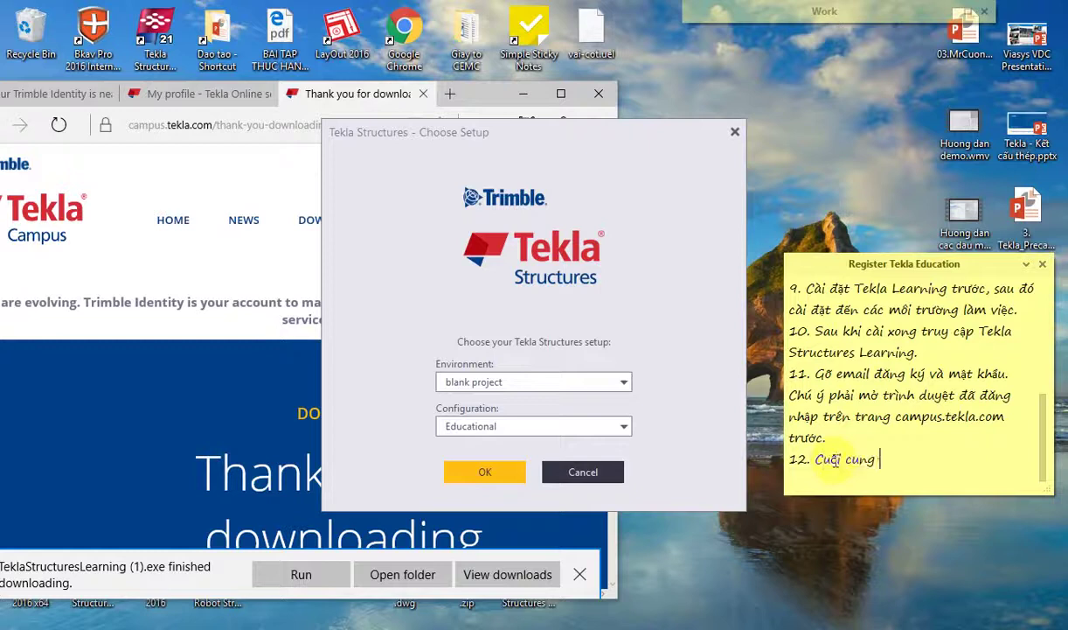
text( sau khi đa)
key(BackSpace)
text(ăng nhập là chọn và)
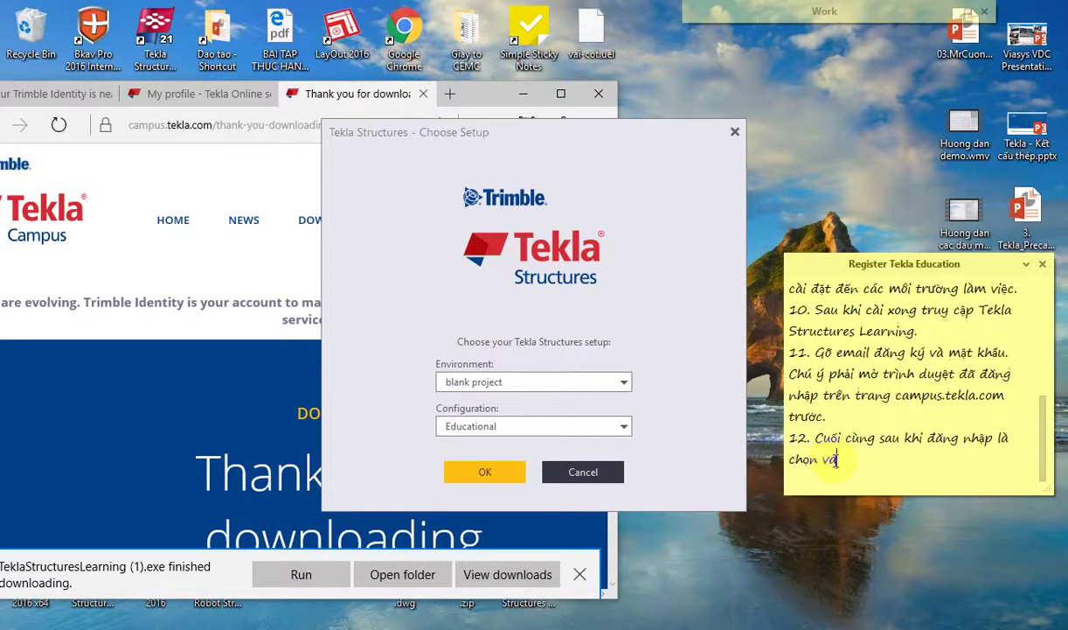
key(BackSpace)
key(BackSpace)
text(mối truờng làm )
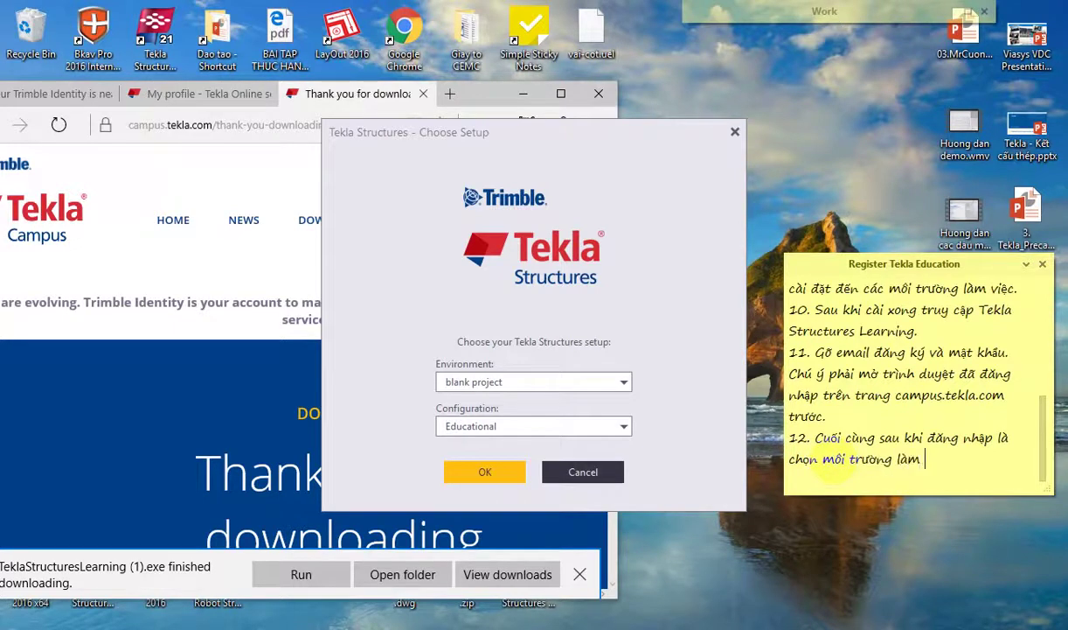
text(việc.)
Step: Select the South-East Asia environment and add note step 13 wishing readers success
click(594, 381)
click(516, 416)
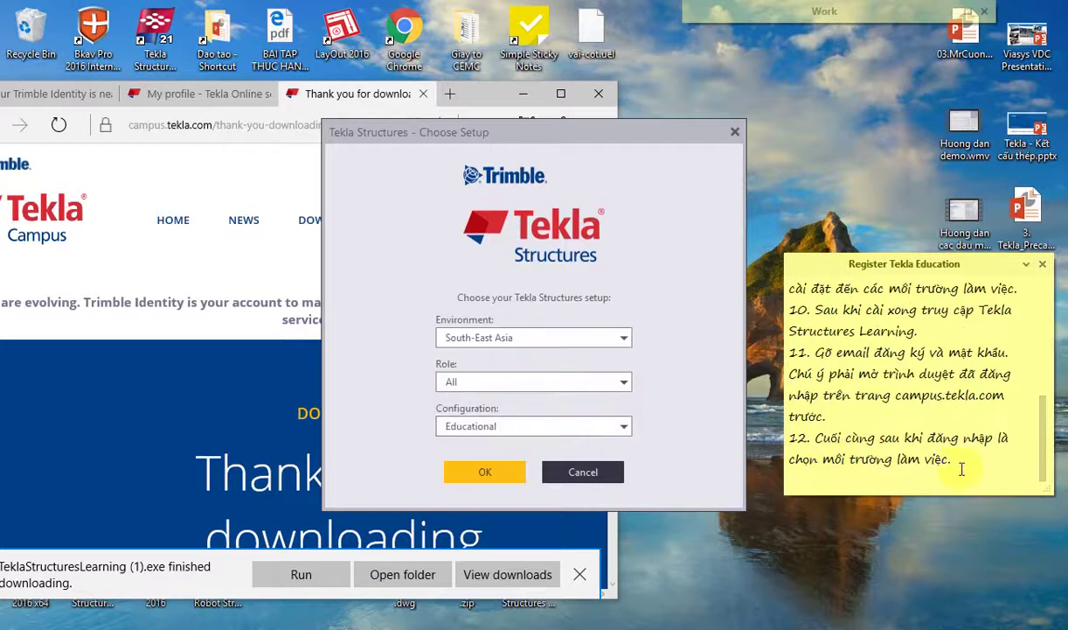
key(Return)
text(1)
text(3. Chúc)
key(BackSpace)
key(BackSpace)
key(BackSpace)
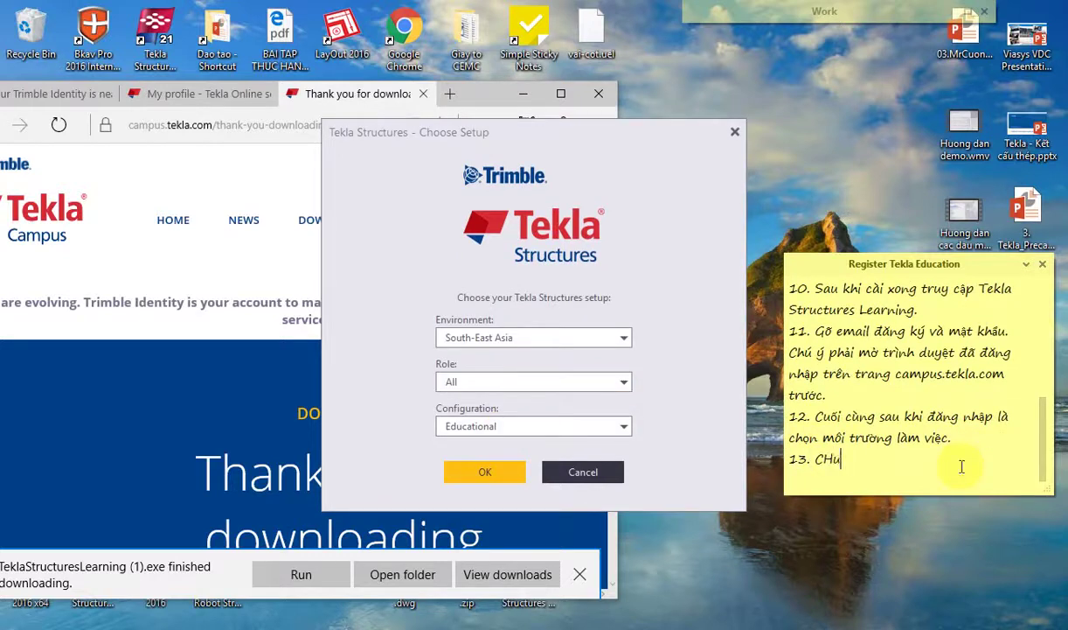
text(húc các bạn t)
text(hanh)
text(f công)
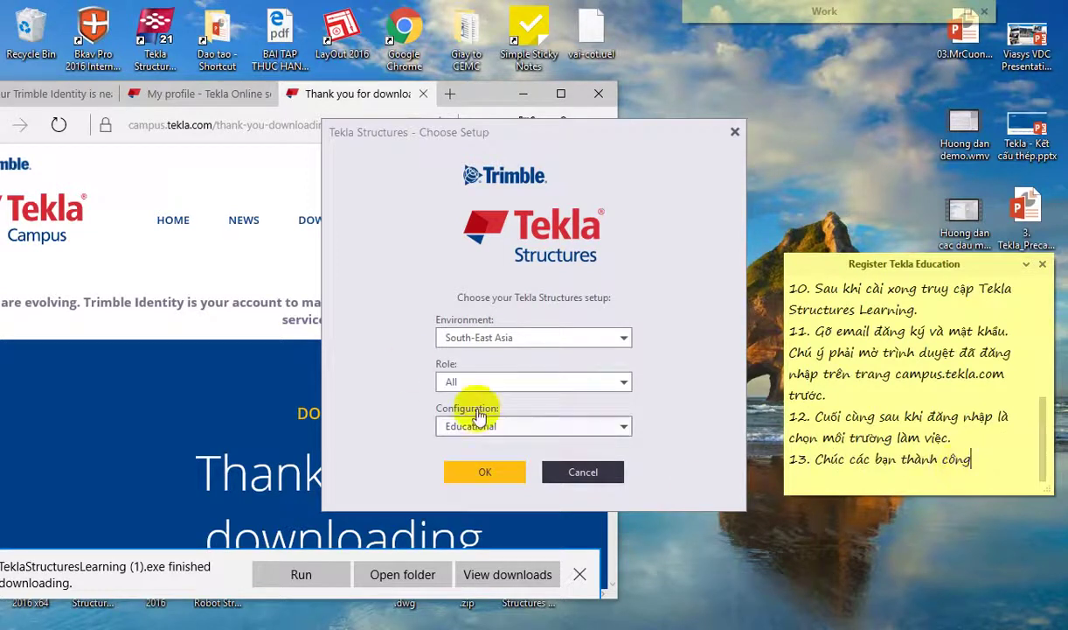
Step: Keep the Educational configuration and confirm the setup
click(477, 428)
click(413, 453)
click(472, 473)
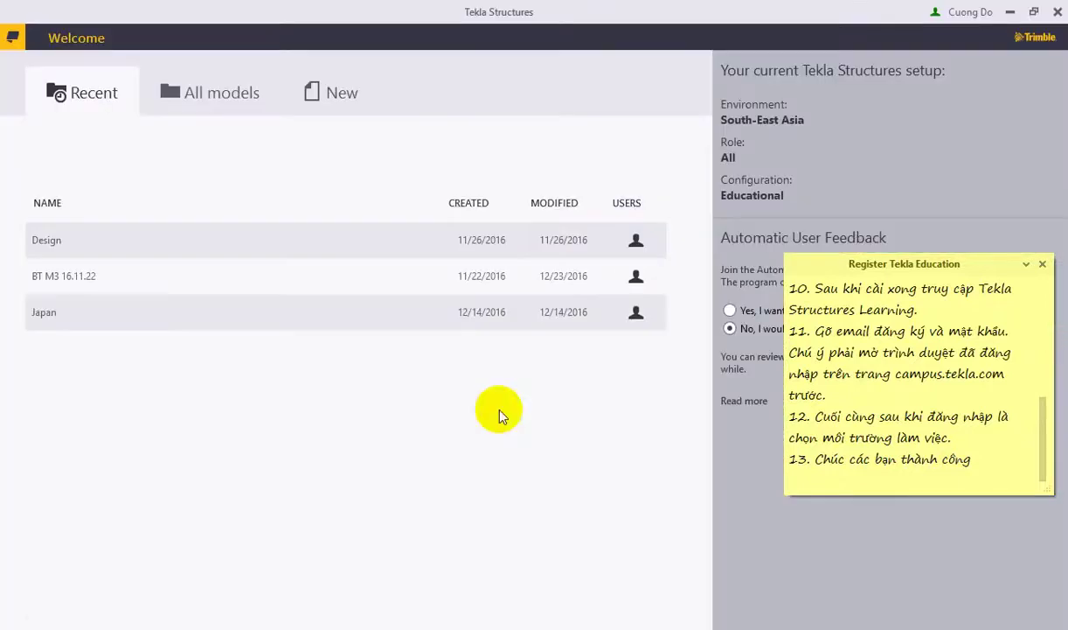
Step: Create a new blank model named 'Tekla Structures Learning'
click(340, 89)
click(179, 212)
drag(128, 211, 4, 207)
text(Tekla Structures)
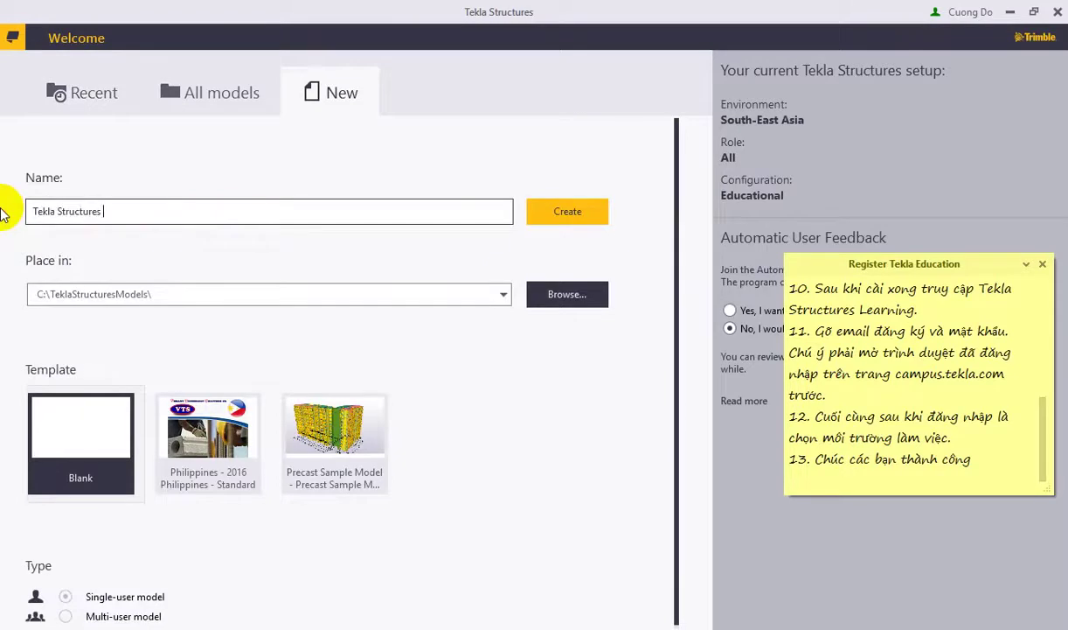
text( Learning)
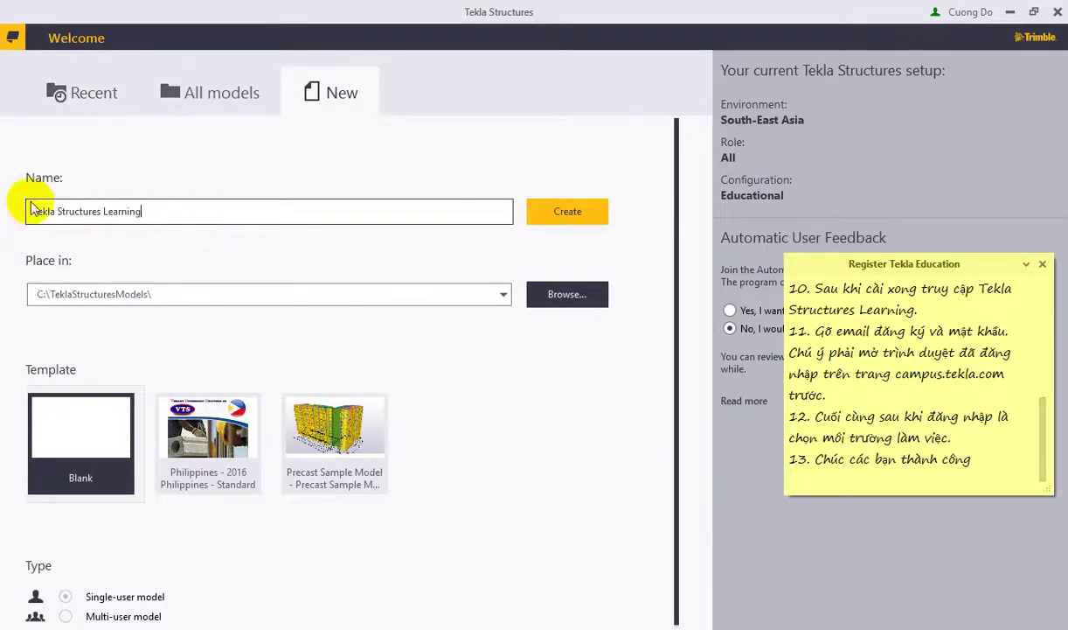
click(564, 223)
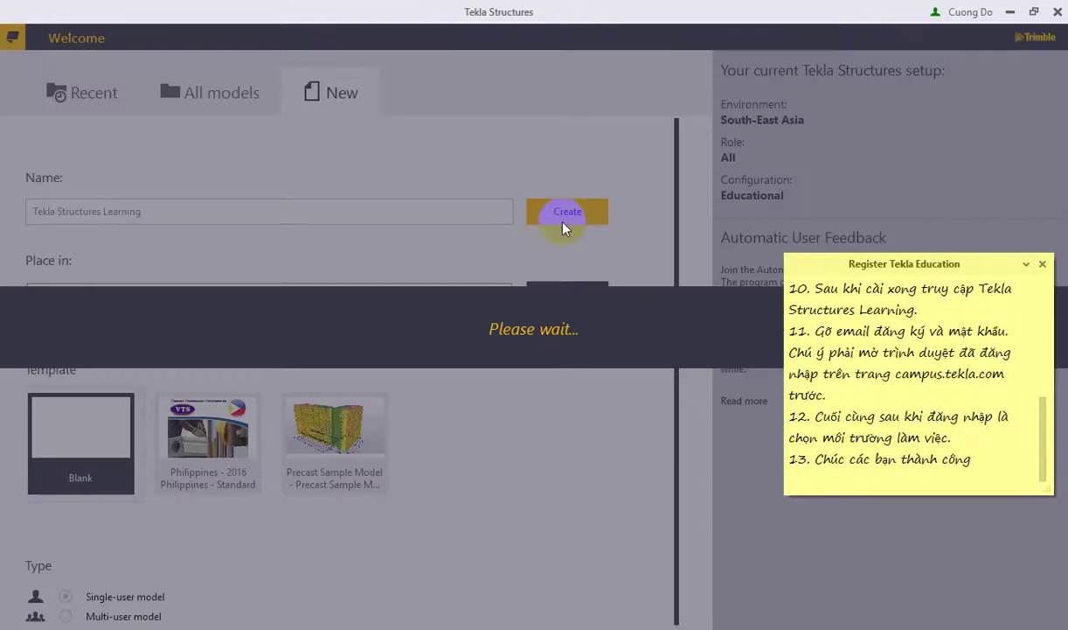
Step: Append '!' to the note's last line and maximize View 1 - 3d to fill the workspace
click(996, 458)
text(!)
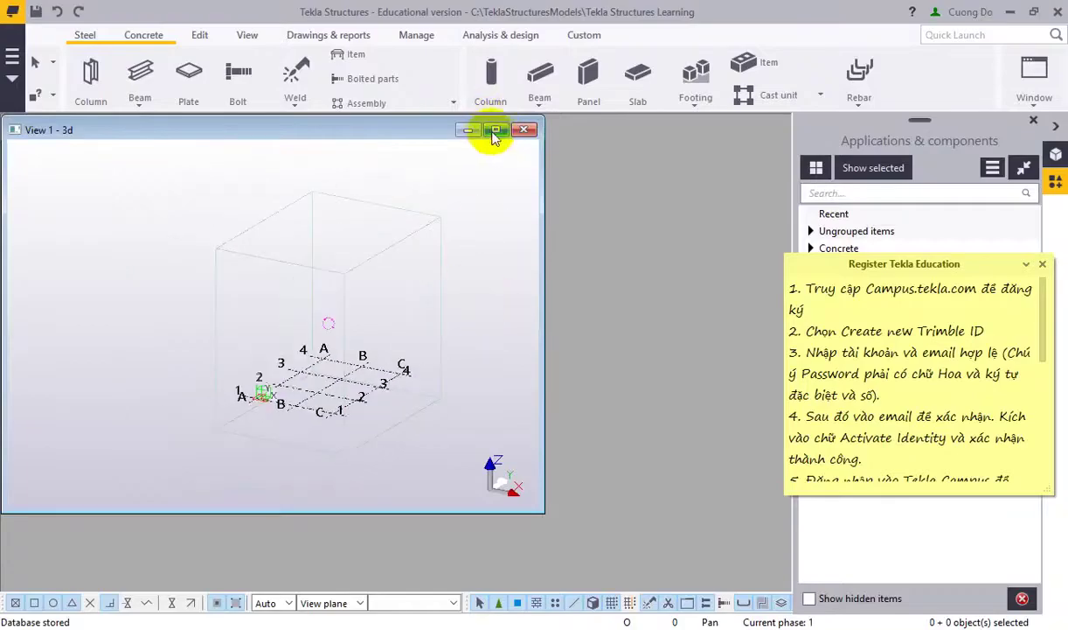
click(492, 135)
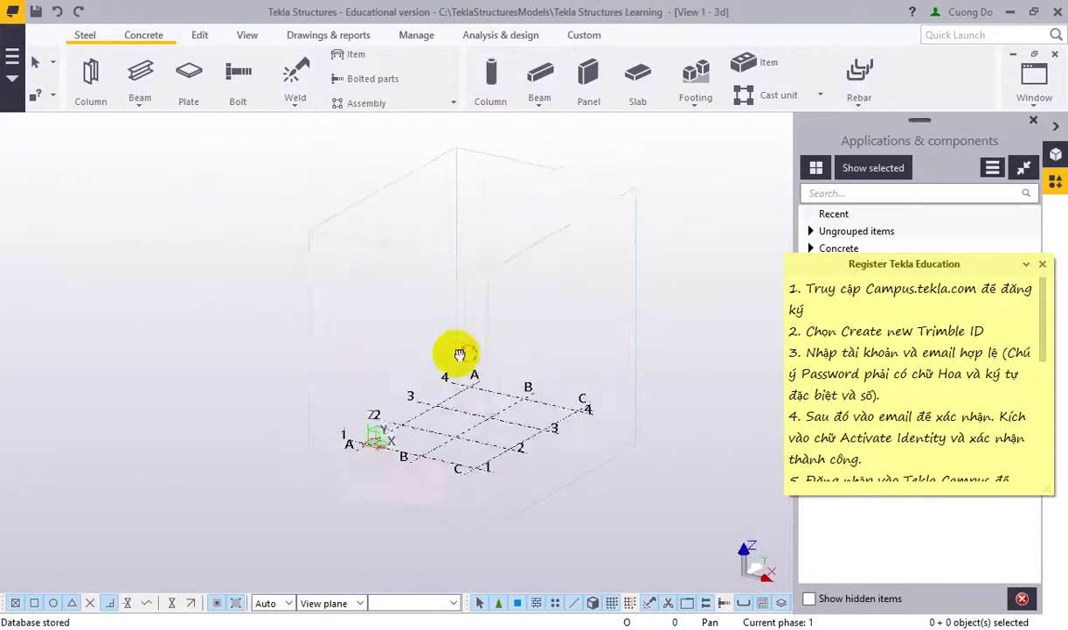
scroll(885, 390, down, 5)
scroll(919, 332, up, 5)
scroll(920, 350, down, 6)
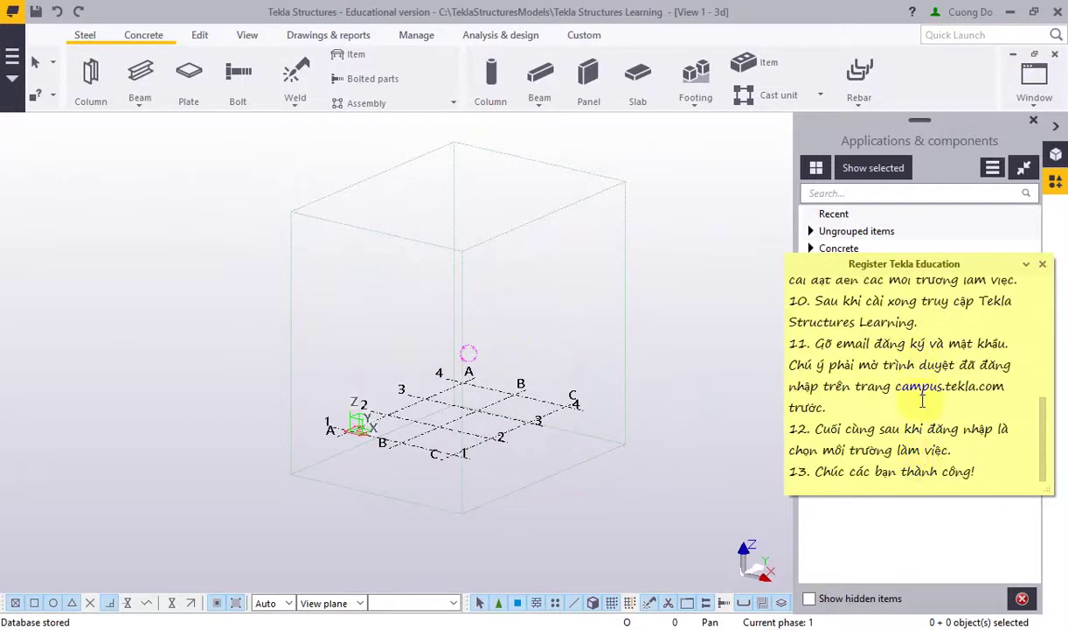